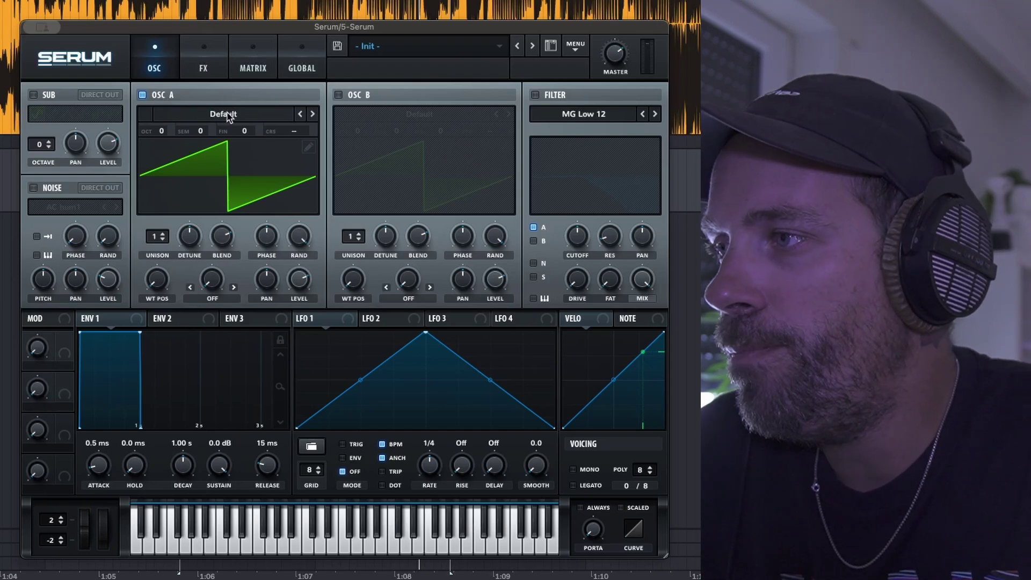
Step: Load the Basic Mini analog wavetable into oscillator A and adjust its wavetable position
click(225, 116)
mouse_move(224, 131)
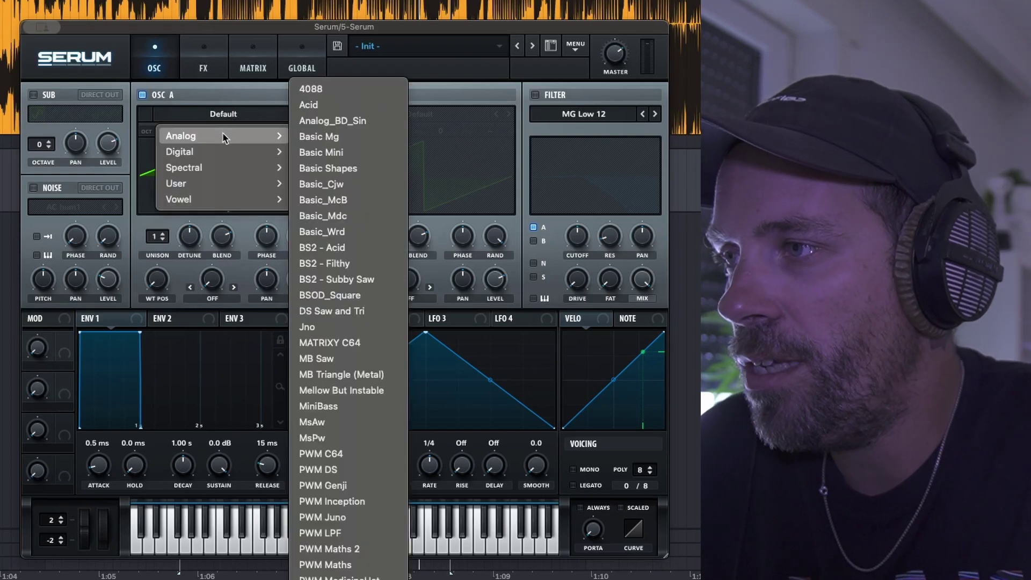
click(324, 154)
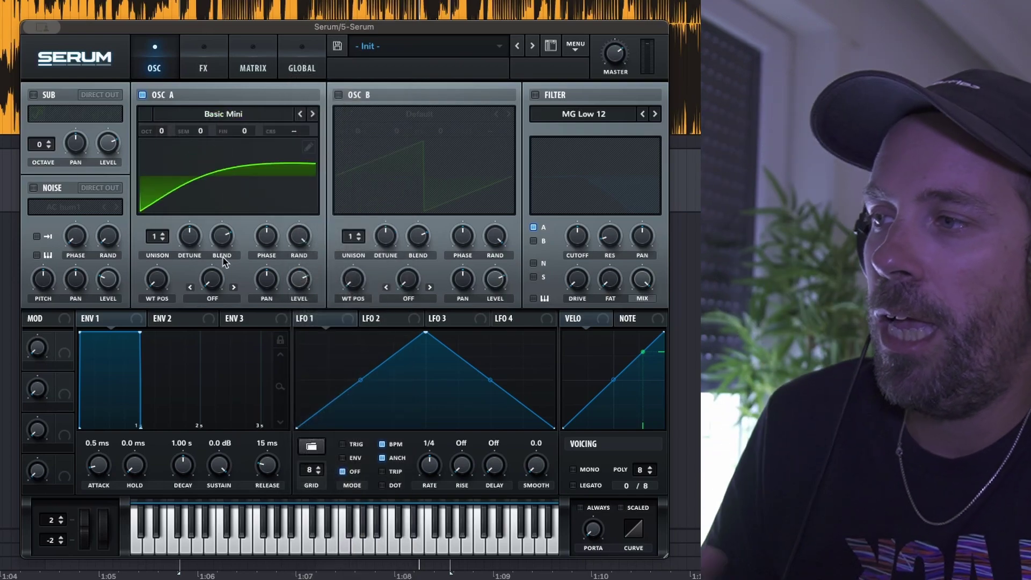
drag(154, 285, 156, 207)
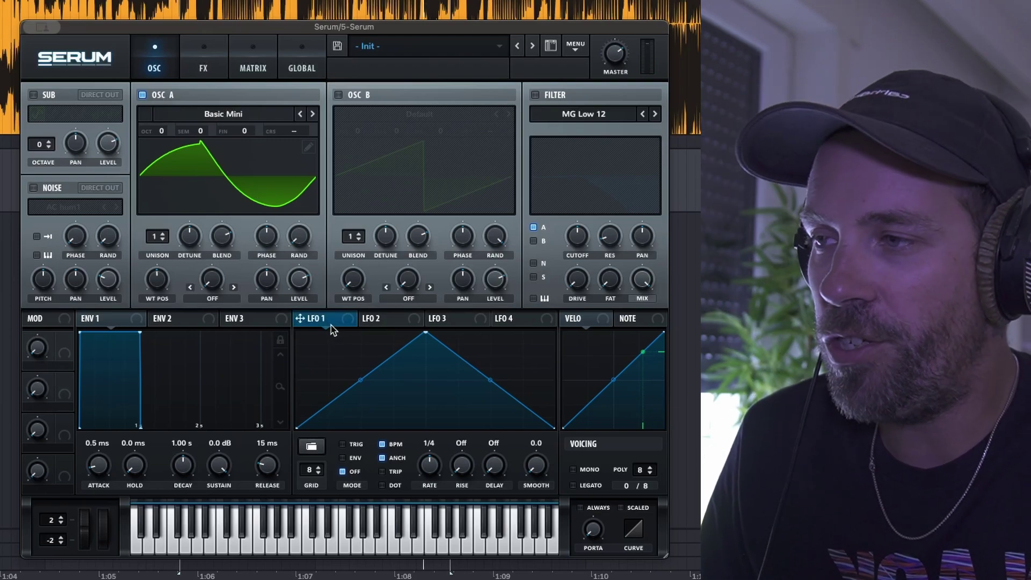
Step: Shape LFO 1 into a short, steep decay that falls to zero near the start, and set it to envelope mode
drag(424, 333, 314, 444)
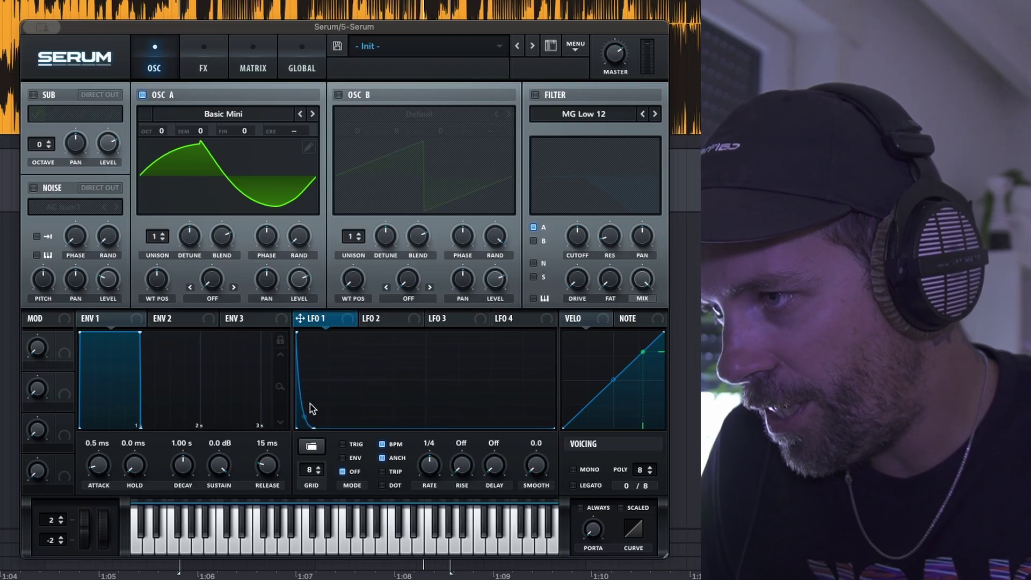
drag(317, 430, 326, 436)
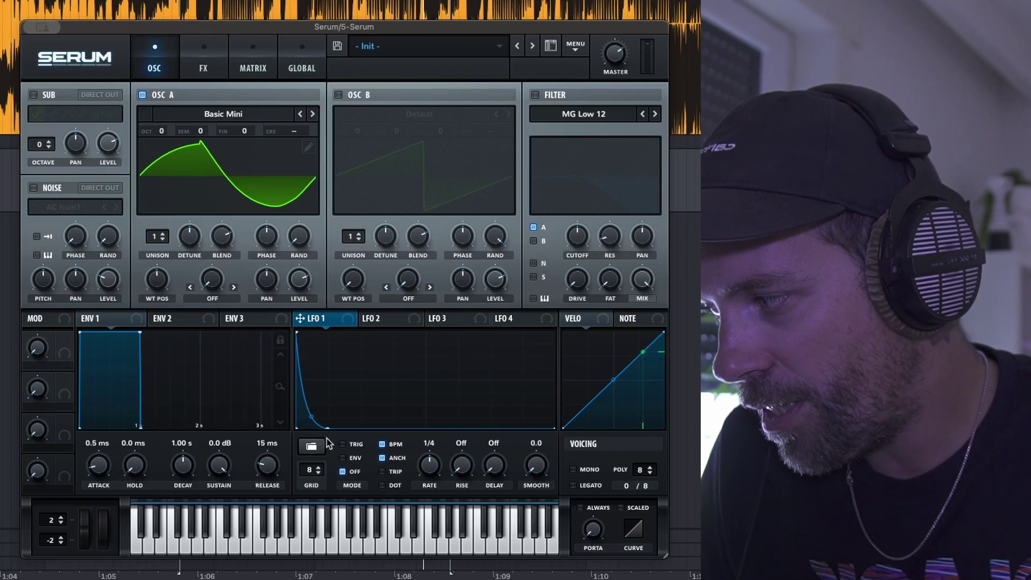
click(345, 462)
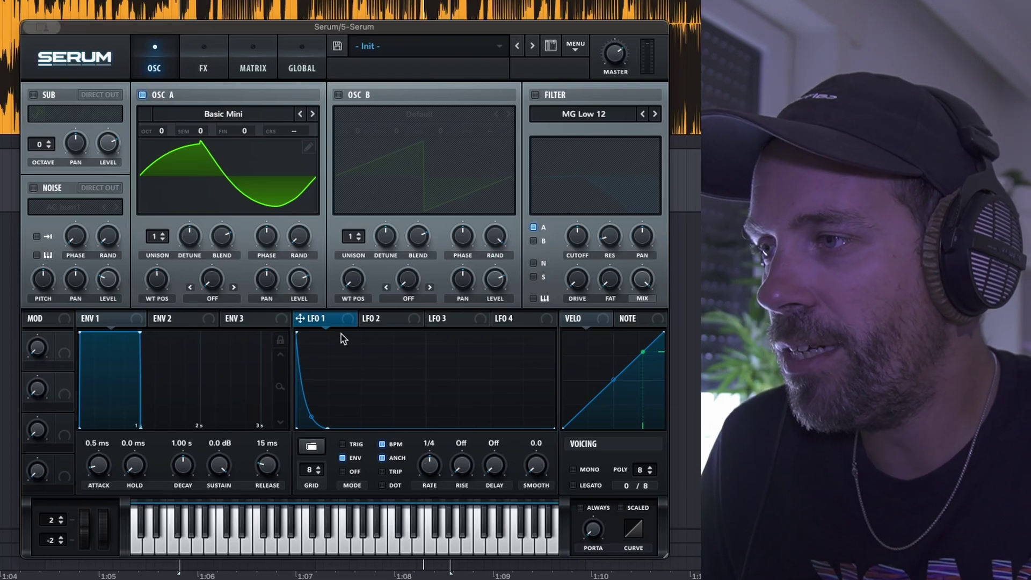
Step: Assign LFO 1 to oscillator A's coarse pitch, raise the modulation amount, and fine-tune the decay curve
mouse_move(345, 325)
mouse_down()
mouse_move(290, 142)
mouse_move(297, 135)
mouse_up()
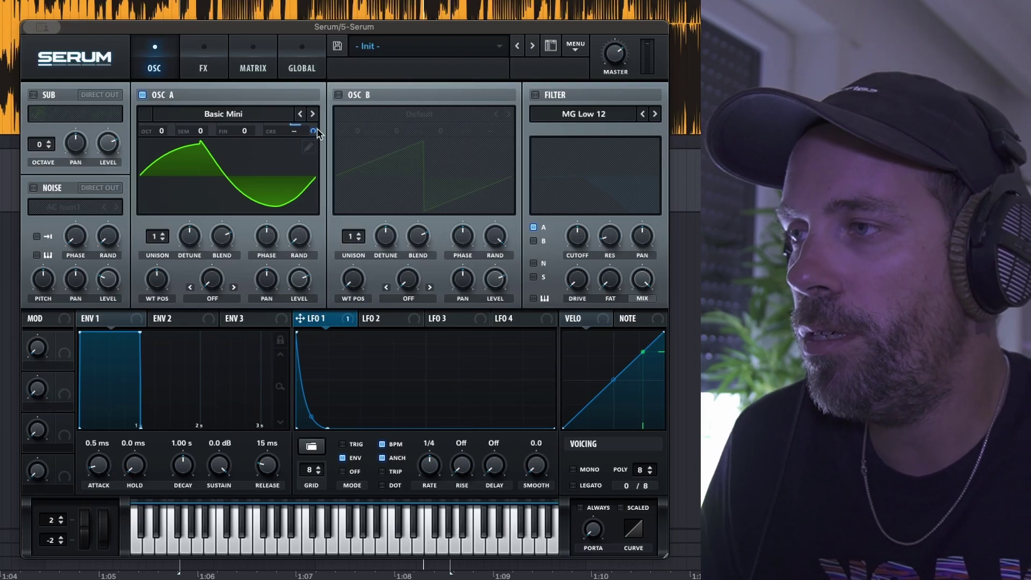
drag(314, 129, 316, 120)
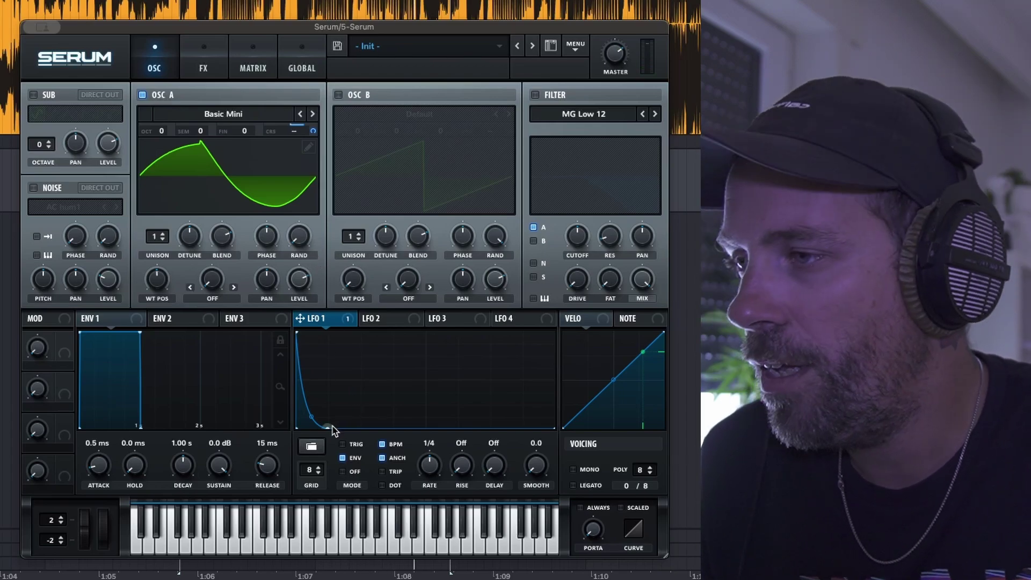
drag(312, 417, 325, 438)
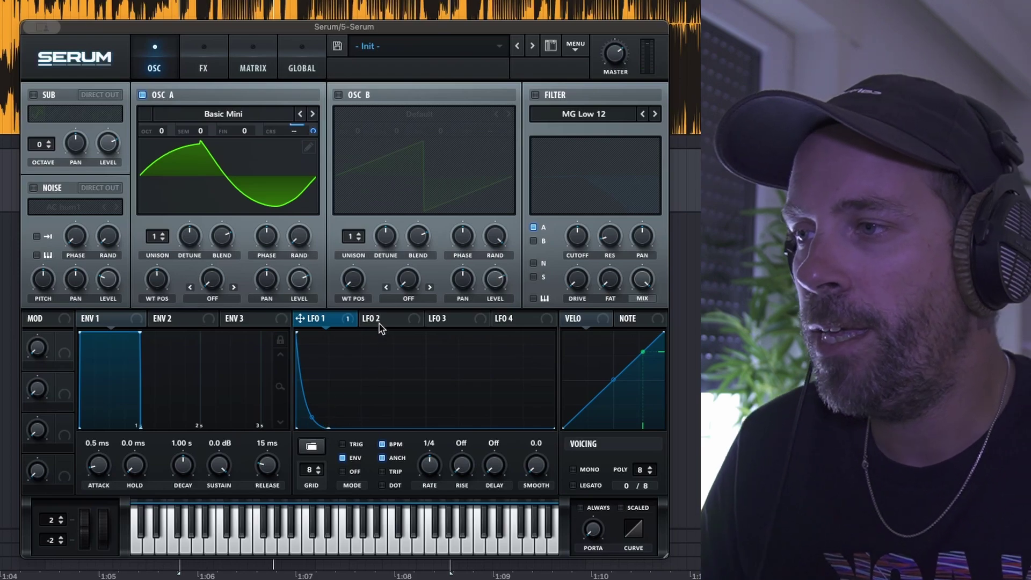
Step: Set LFO 2 to envelope mode and turn its triangle into a straight ramp falling from full level to zero
click(380, 325)
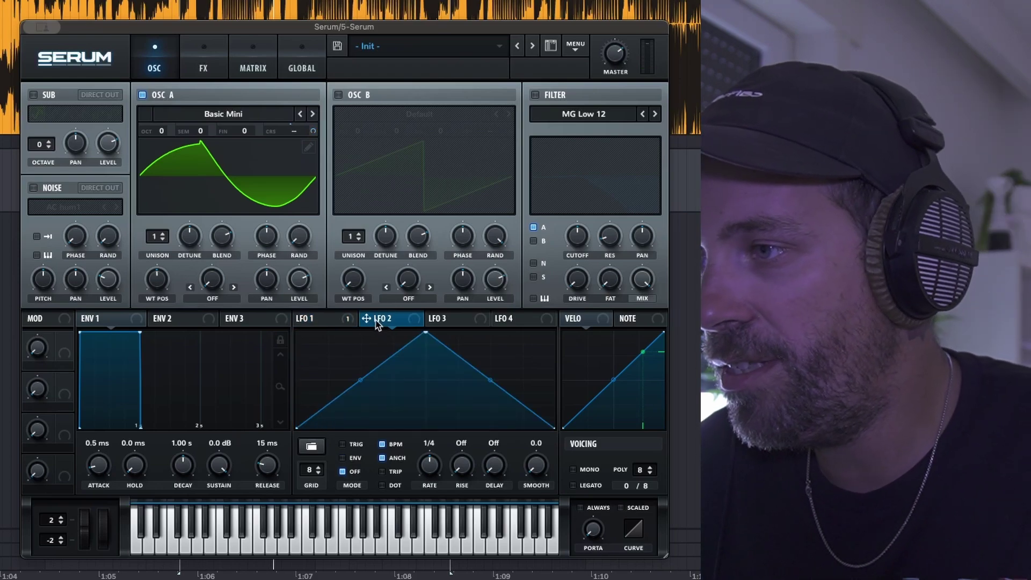
click(342, 457)
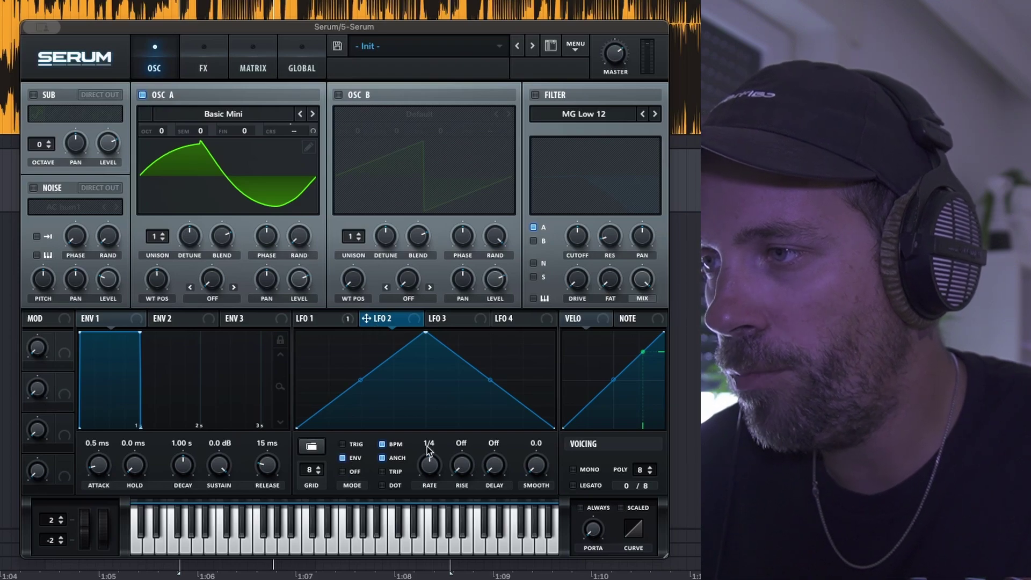
drag(426, 333, 284, 311)
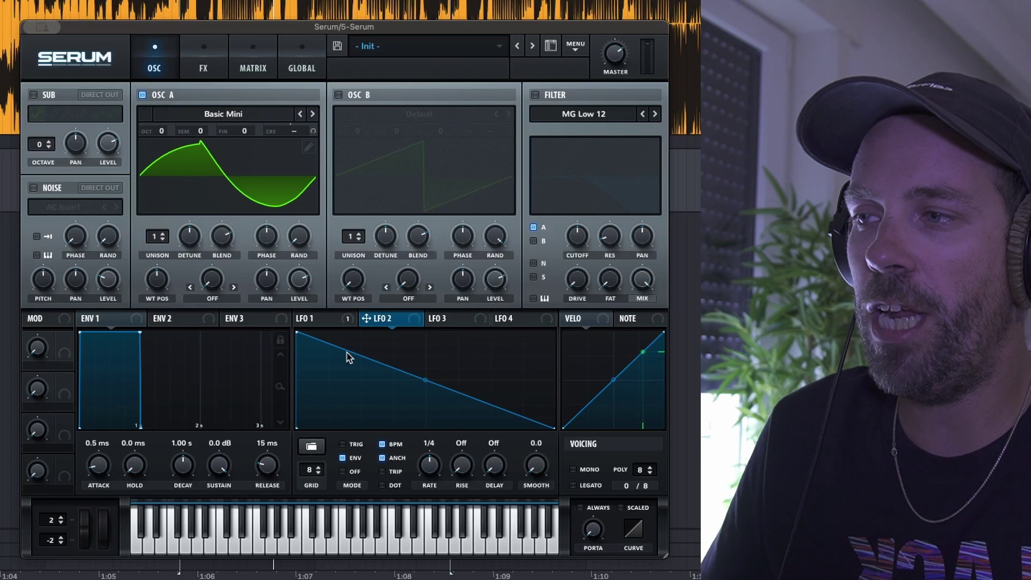
Step: Add two points to LFO 2's ramp for a faster drop with a low tail, and assign it to oscillator A's level
double_click(341, 348)
mouse_move(342, 348)
mouse_down()
mouse_move(384, 425)
mouse_move(339, 363)
mouse_up()
double_click(384, 363)
drag(376, 318, 299, 281)
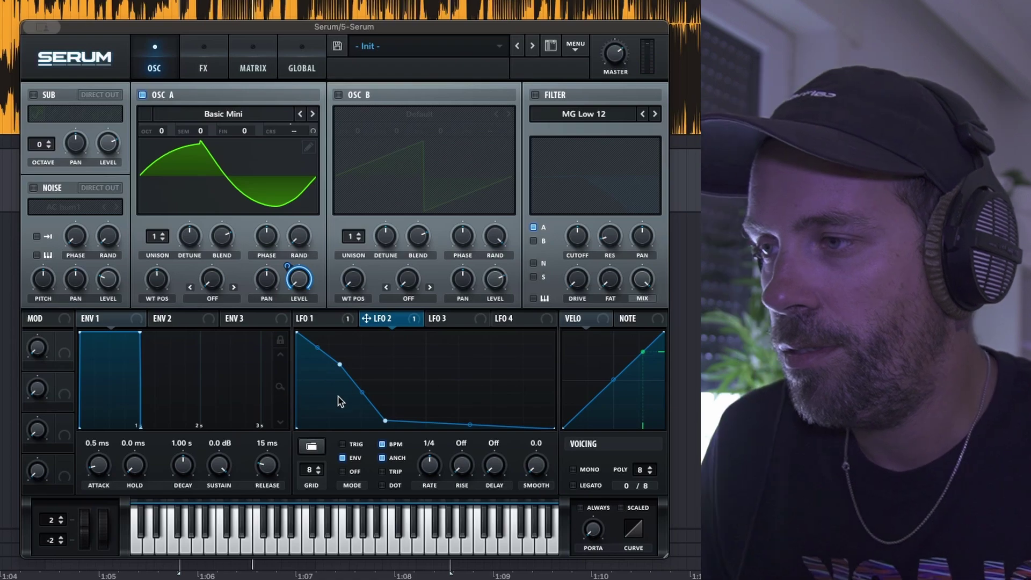
Step: Refine LFO 2's two middle points and segment curves into a smooth decay with a longer tail
drag(384, 420, 364, 422)
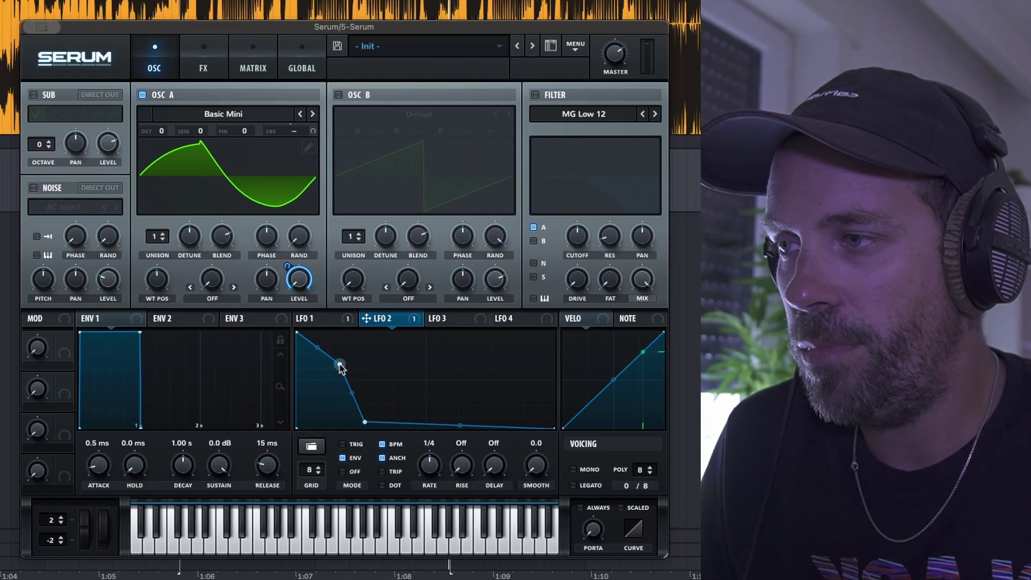
mouse_move(340, 367)
mouse_down()
mouse_move(329, 372)
mouse_move(316, 349)
mouse_move(327, 373)
mouse_move(340, 360)
mouse_up()
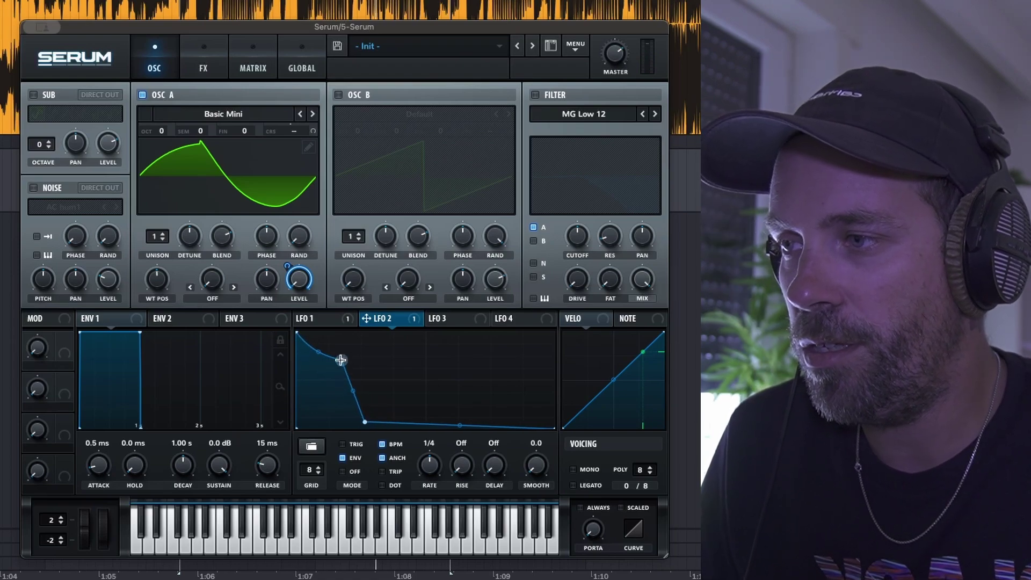
drag(364, 422, 401, 422)
drag(341, 360, 347, 366)
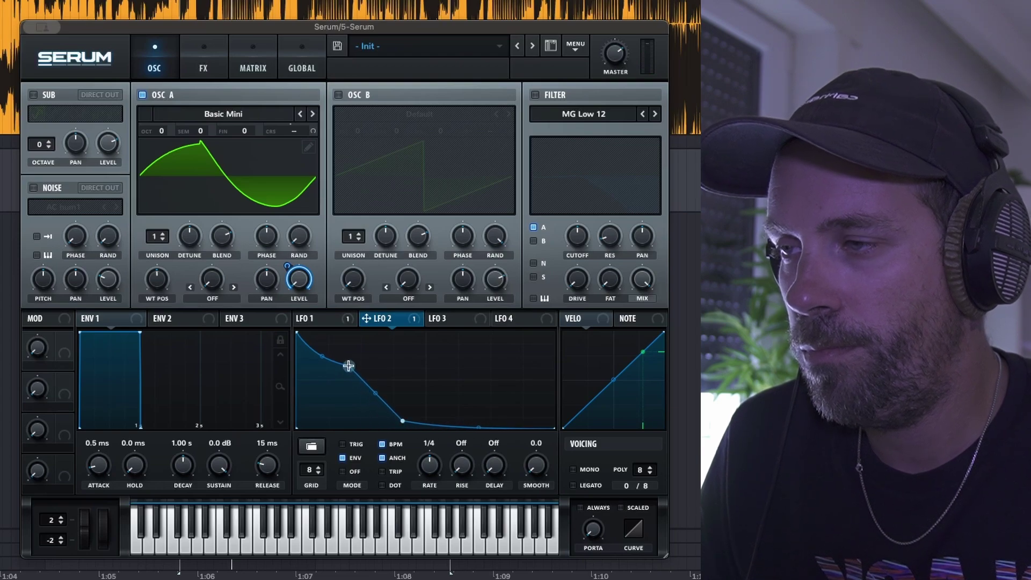
drag(378, 396, 398, 422)
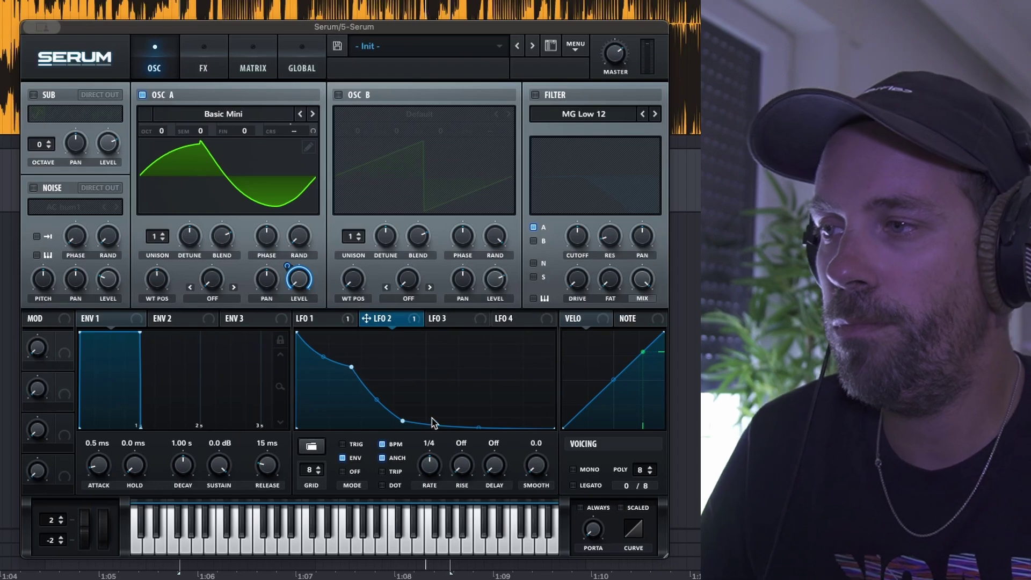
drag(351, 367, 344, 373)
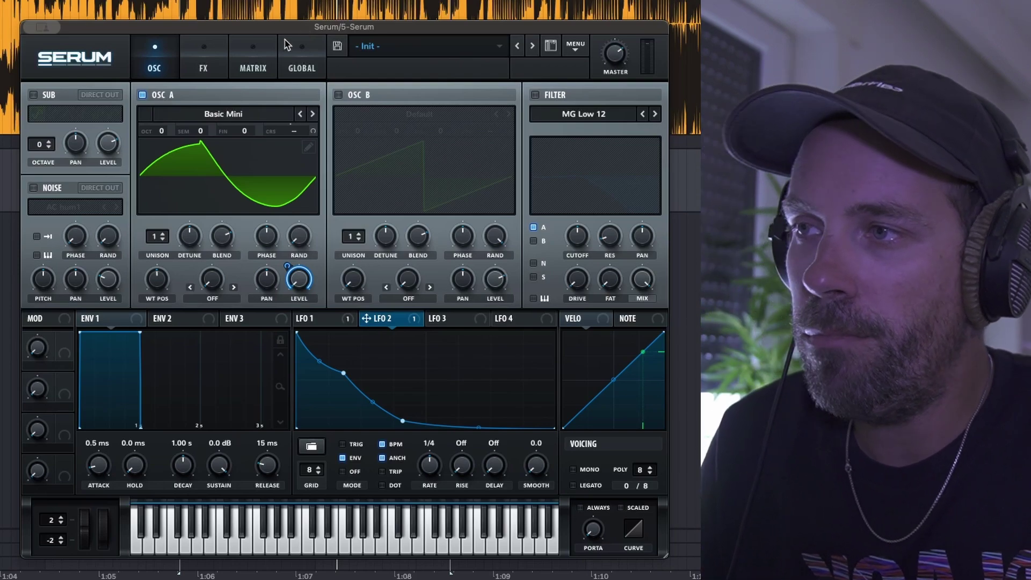
Step: Enable the MG Low 12 filter and set its cutoff to about 932 Hz
click(536, 95)
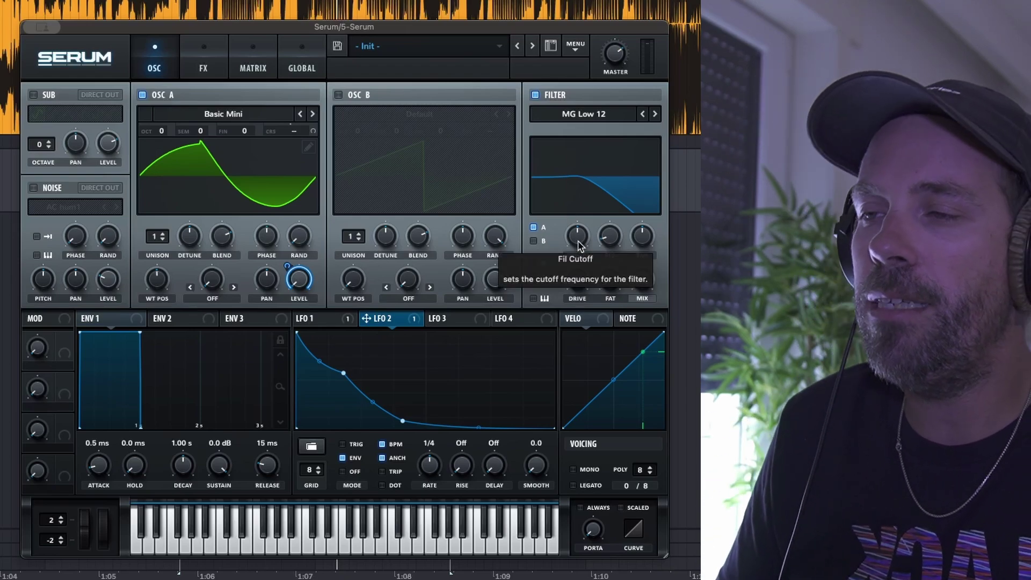
click(579, 246)
drag(579, 245, 564, 216)
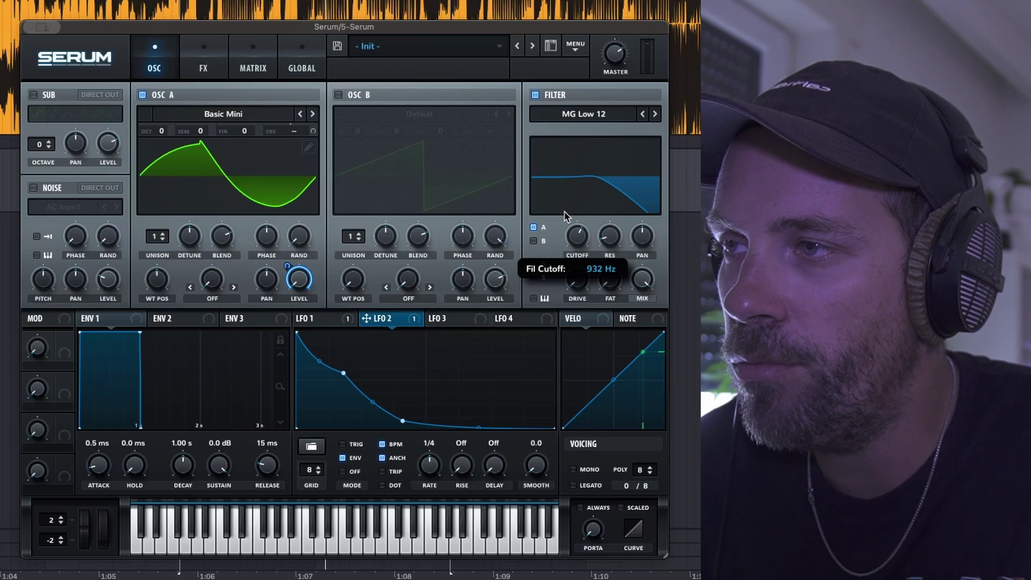
mouse_move(615, 47)
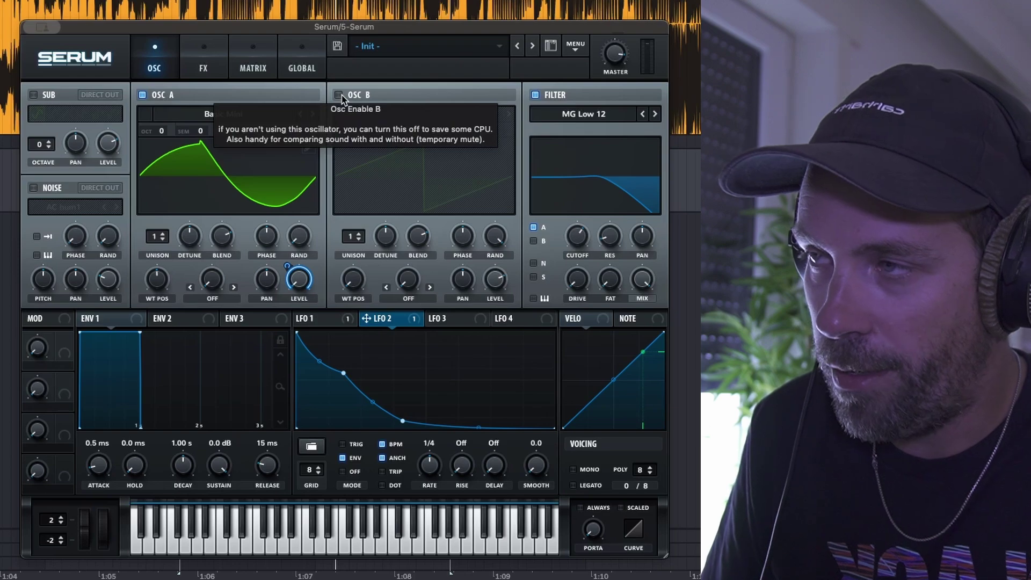
Step: Enable oscillator B and load the Basic Shapes analog wavetable into it
click(339, 95)
click(376, 117)
mouse_move(396, 137)
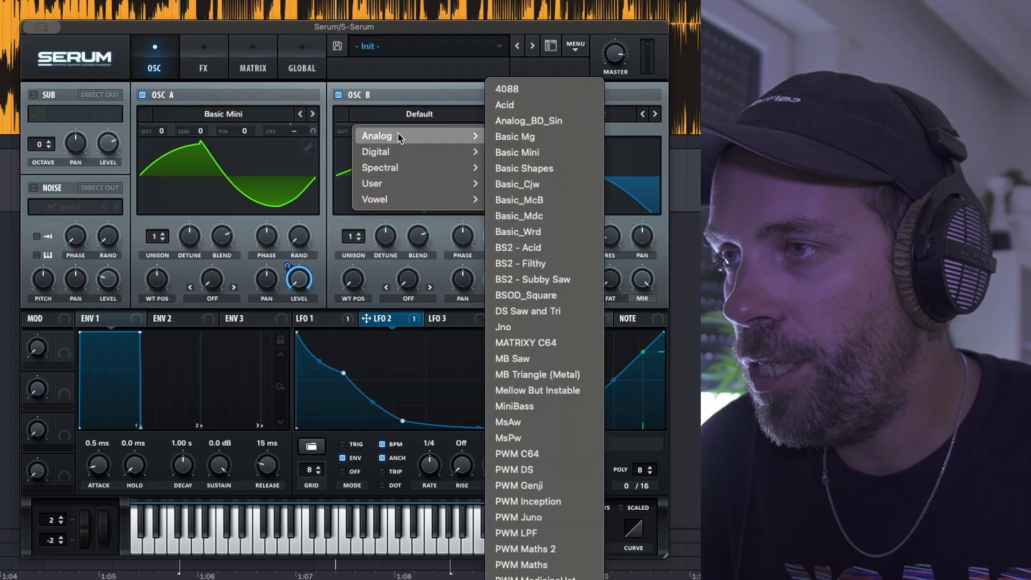
click(520, 167)
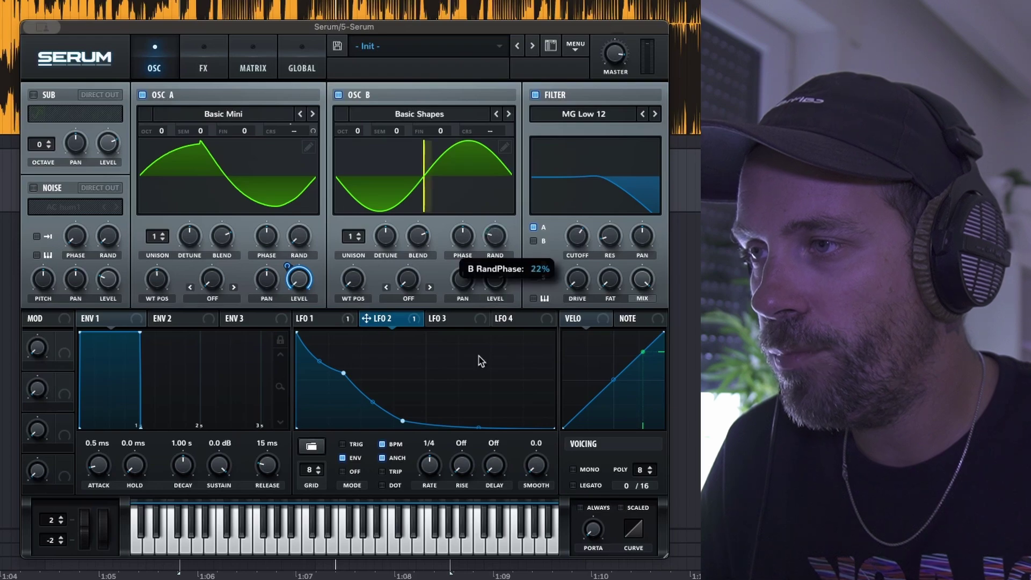
Step: Turn down oscillator B's random phase and set its start phase to 90 degrees
double_click(466, 239)
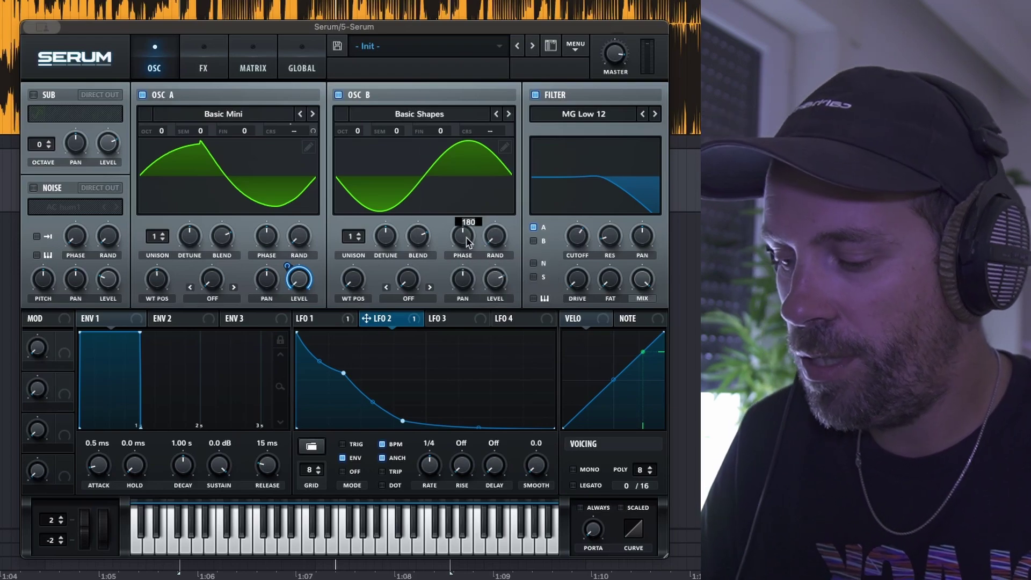
text(90)
key(Return)
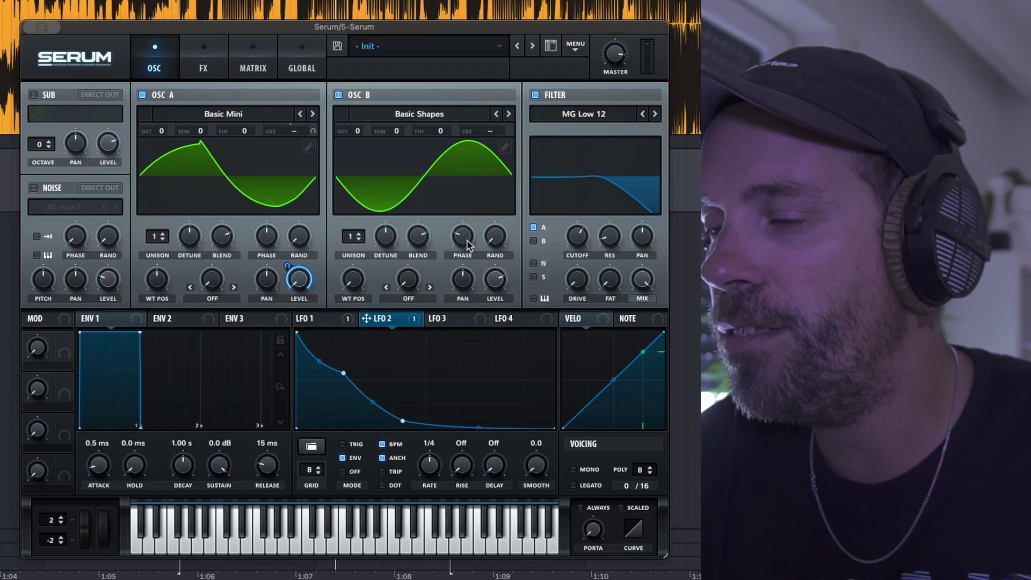
Step: Set LFO 3 to envelope mode and shape it into a very short spike that drops to zero almost immediately
click(437, 319)
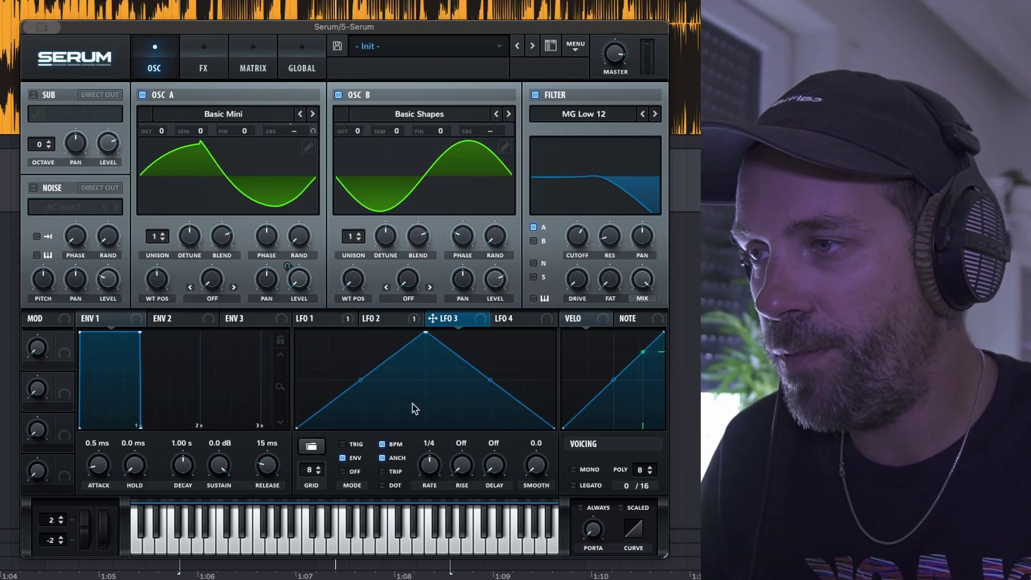
drag(430, 335, 284, 309)
double_click(317, 343)
drag(317, 344, 305, 448)
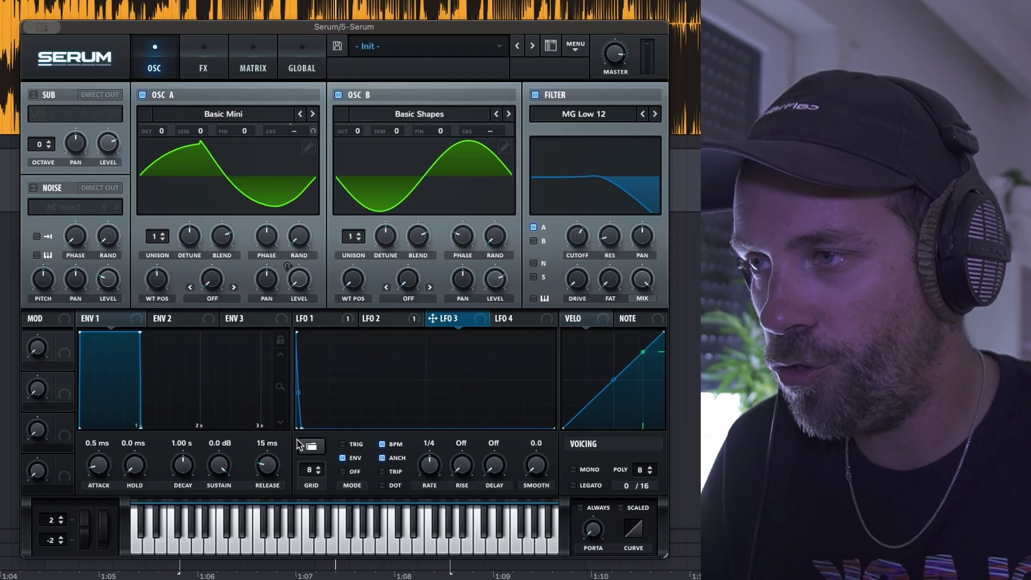
Step: Assign LFO 3 to oscillator B's level and coarse pitch, with a coarse pitch modulation amount of about 35
drag(456, 328, 495, 293)
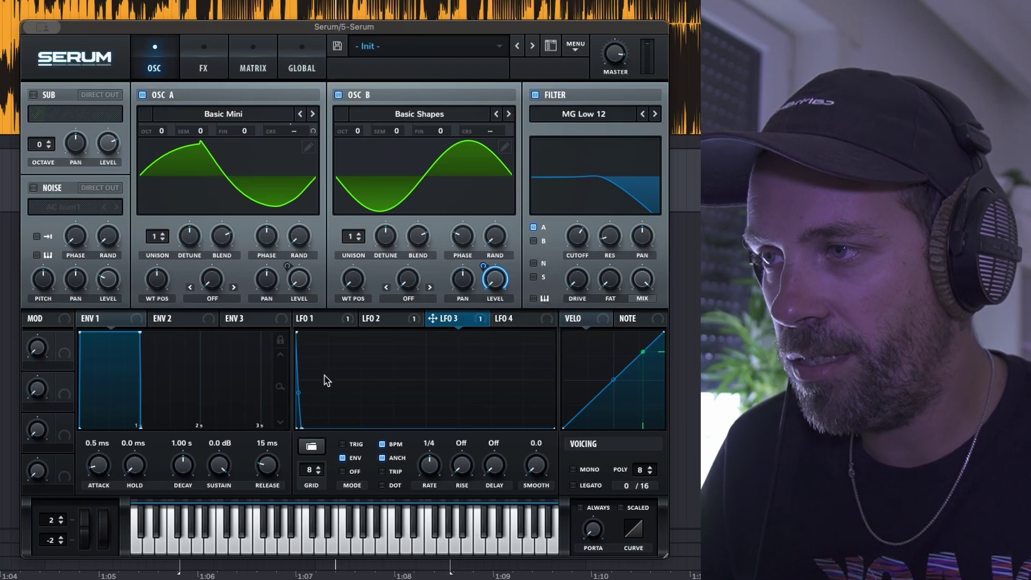
drag(473, 325, 487, 135)
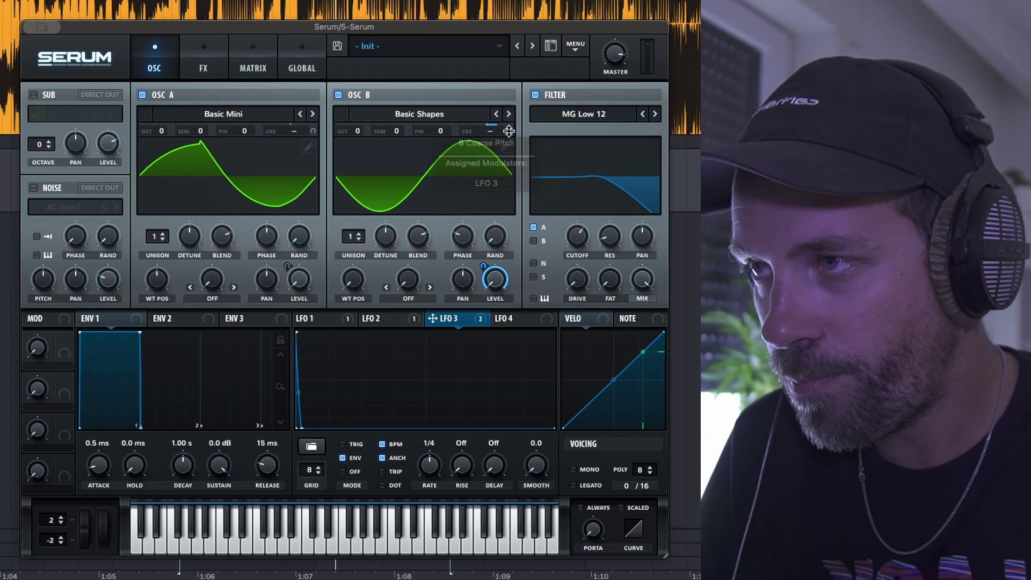
drag(510, 133, 508, 108)
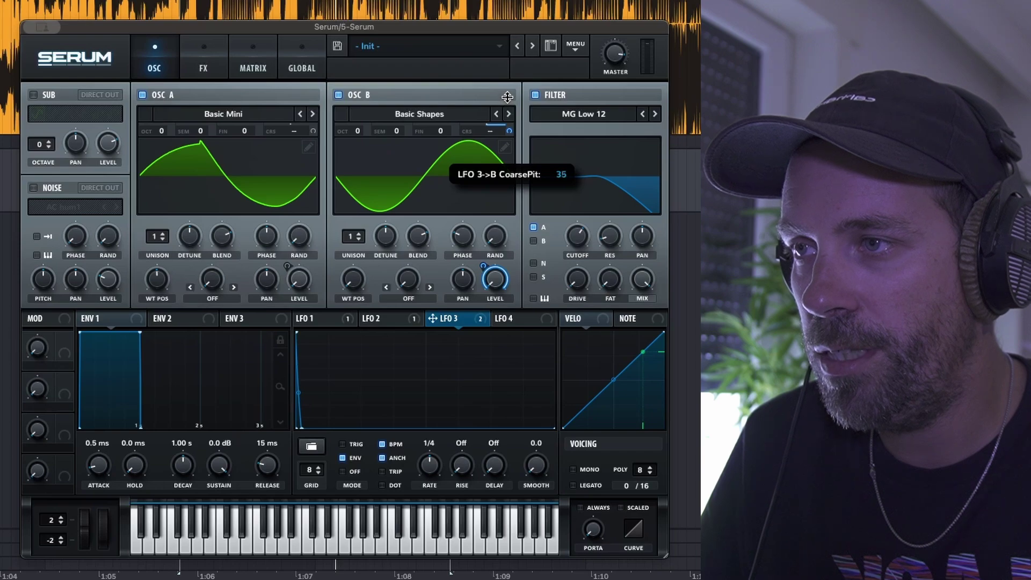
drag(508, 95, 509, 95)
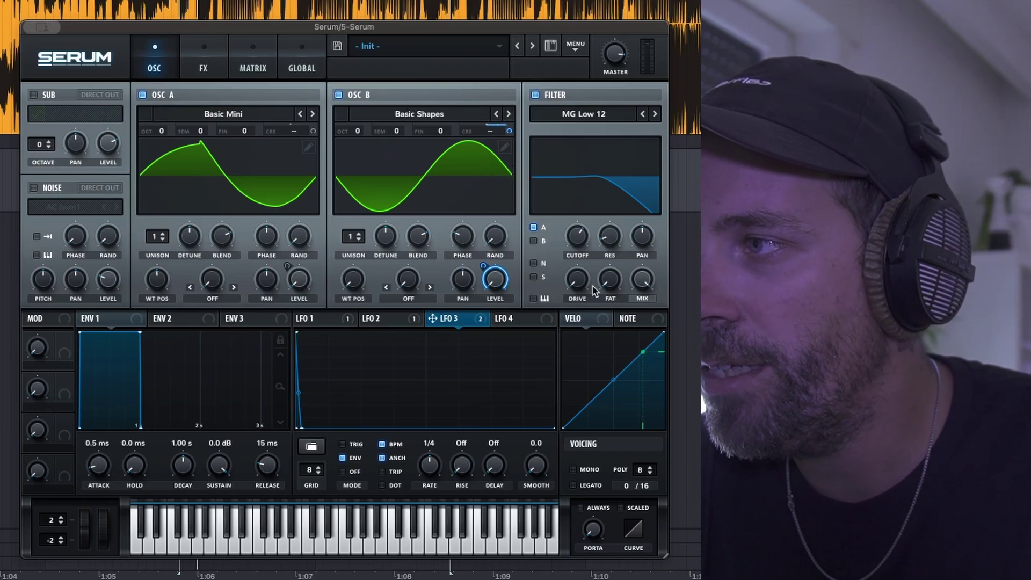
Step: Audition oscillator B alone by temporarily disabling oscillator A, and restore both oscillators
click(142, 96)
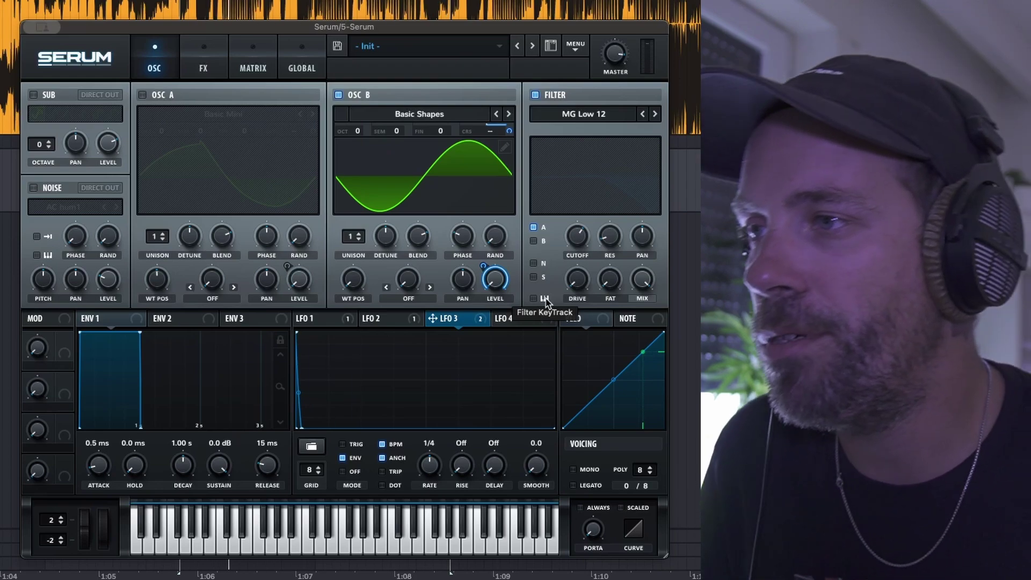
click(142, 95)
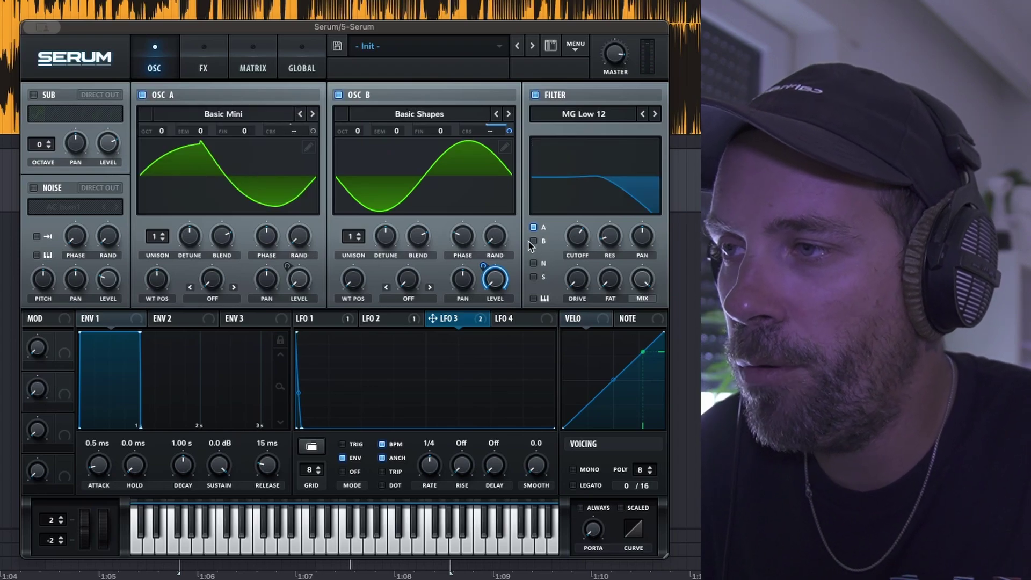
Step: Route oscillator B through the filter with some added drive and set the cutoff to about 828 Hz
mouse_move(579, 246)
mouse_down()
mouse_move(582, 277)
mouse_move(585, 226)
mouse_move(583, 264)
mouse_move(580, 255)
mouse_up()
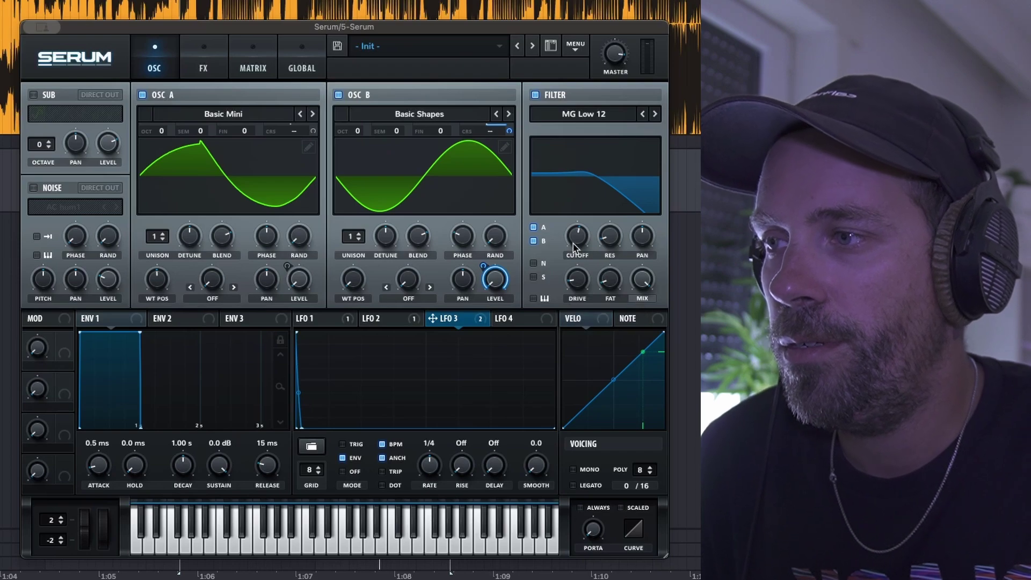
drag(579, 249, 584, 236)
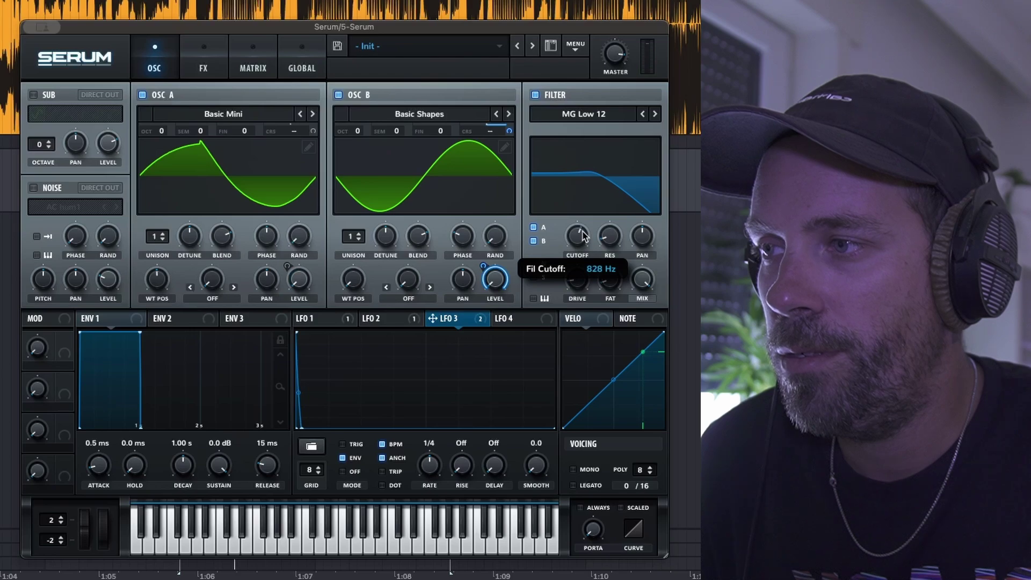
Step: Reshape LFO 2's envelope into a longer curved decay that reaches zero further along, with its rate at 1/2
click(379, 319)
drag(403, 421, 419, 415)
drag(344, 374, 334, 404)
drag(419, 415, 411, 426)
drag(336, 404, 326, 369)
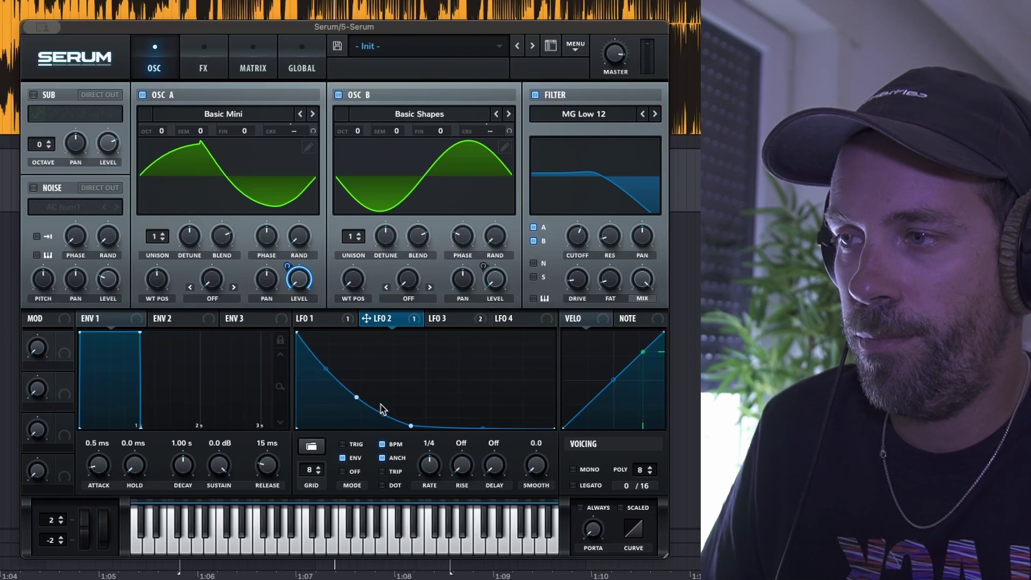
drag(412, 428, 426, 430)
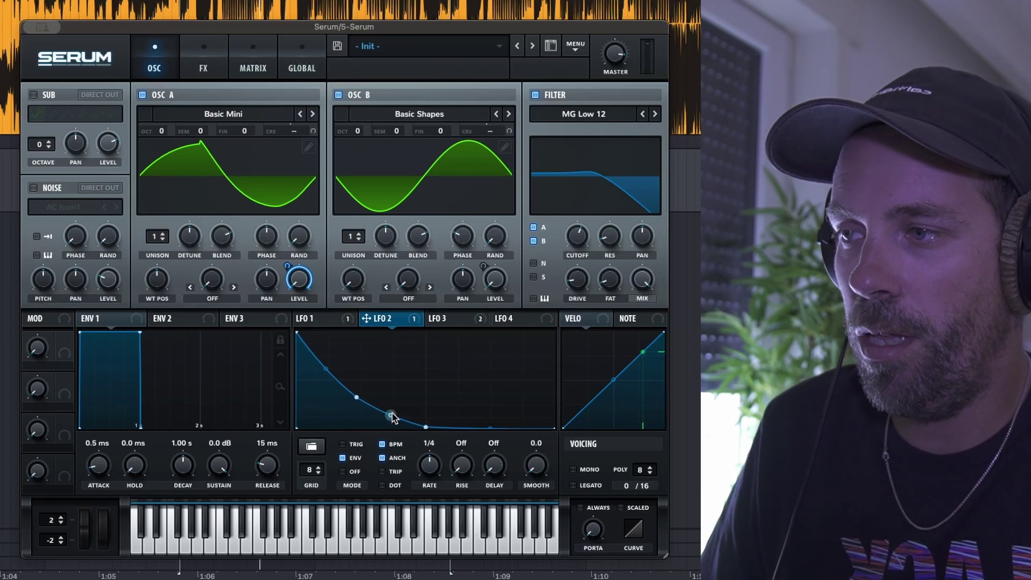
drag(357, 397, 360, 394)
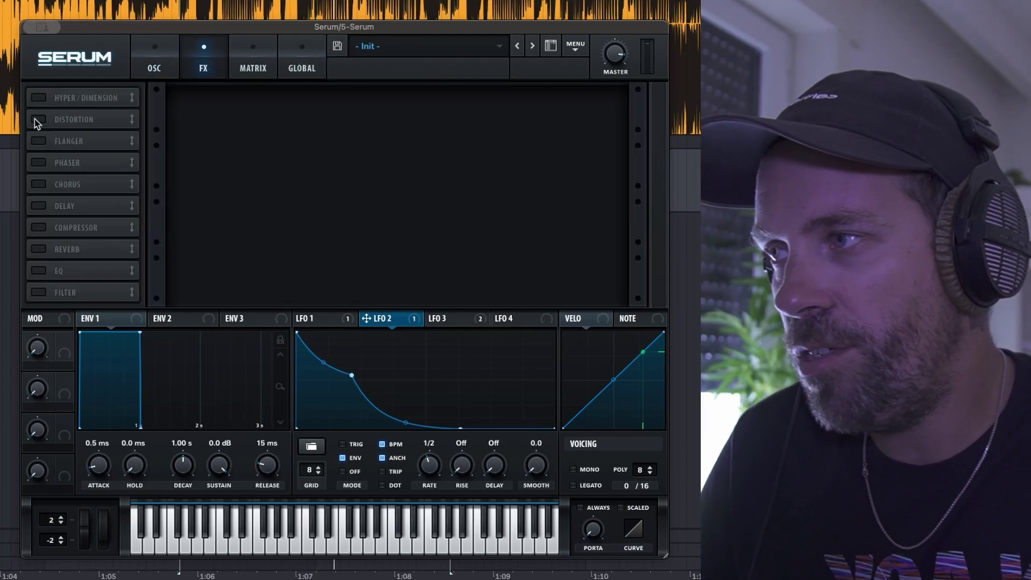
Step: Add a Diode 2 distortion with its drive at about 5% and assign LFO 2 to modulate the drive
click(36, 121)
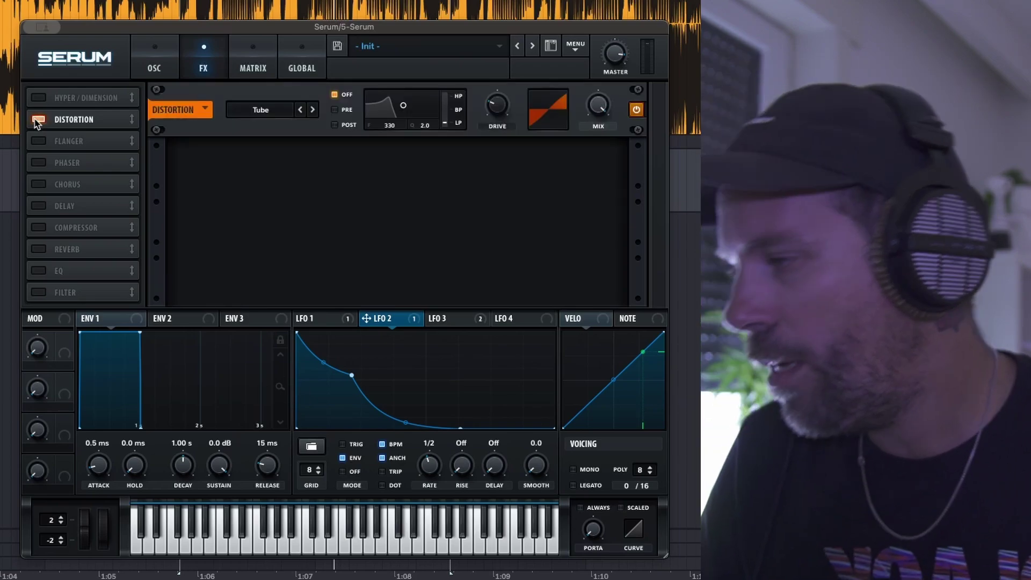
click(263, 113)
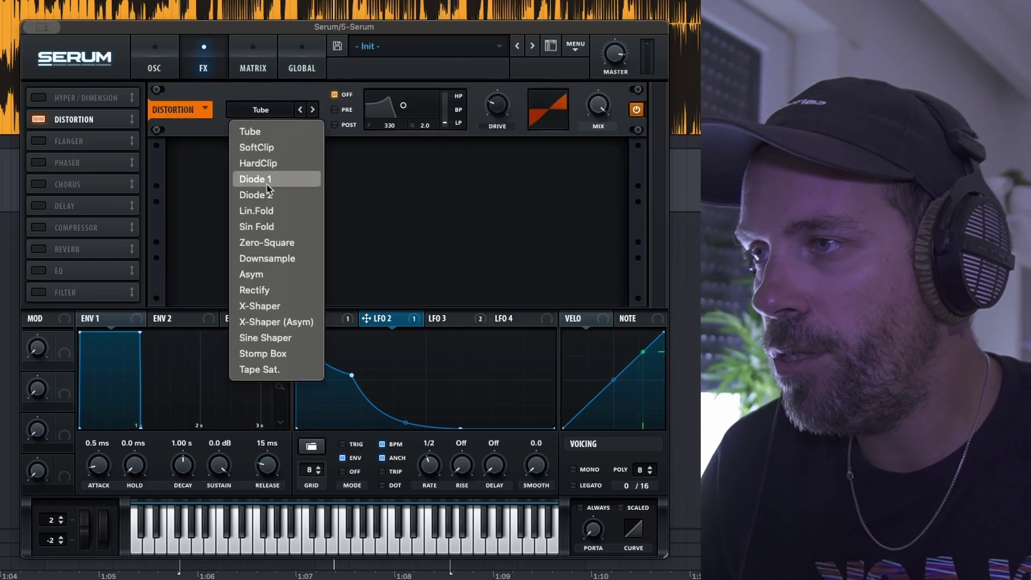
click(258, 195)
drag(499, 120, 475, 121)
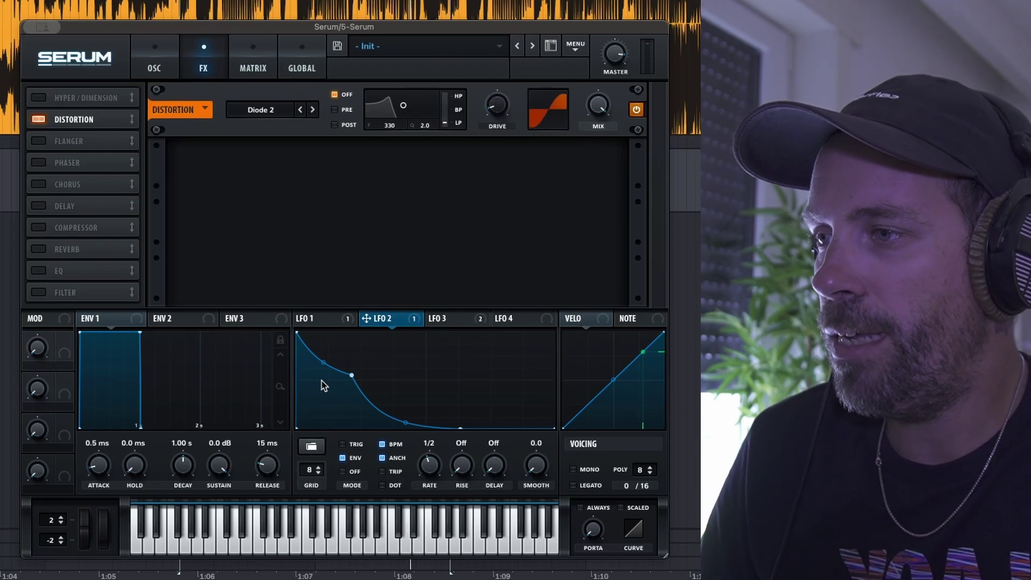
drag(412, 323, 499, 111)
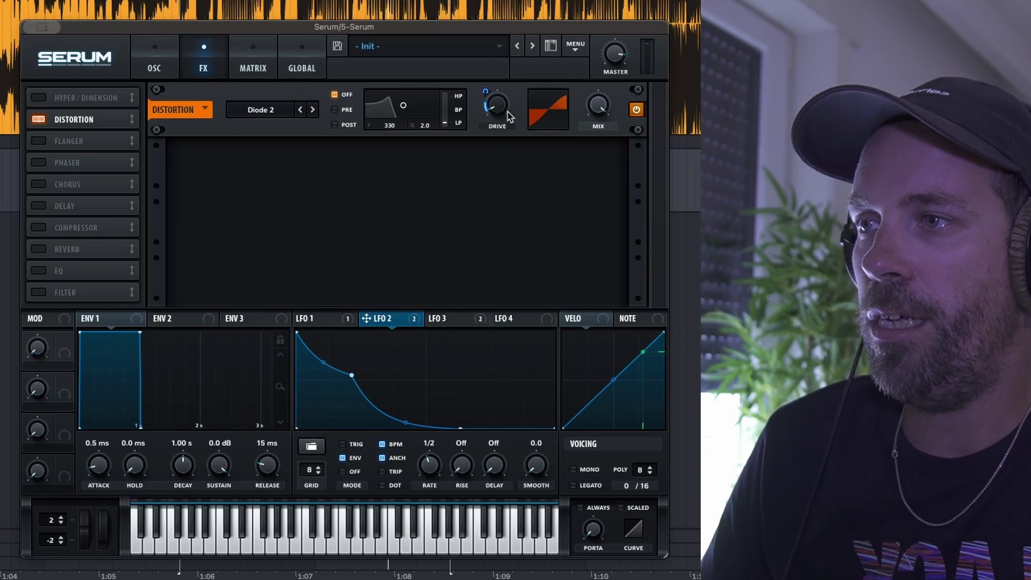
drag(500, 117, 505, 113)
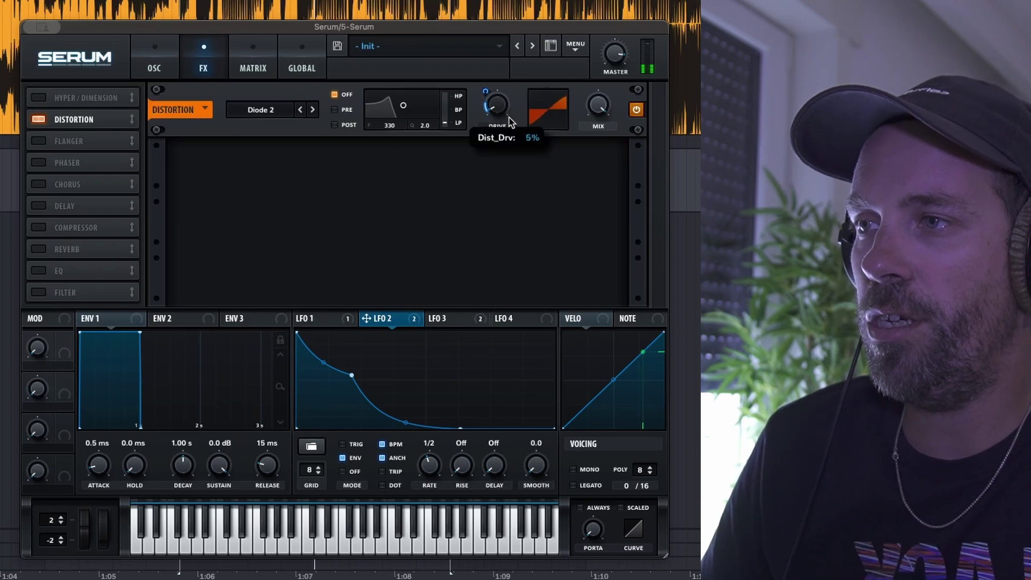
Step: Set oscillator A's octave to -1 and fine-tune LFO 2's modulation amount on the distortion drive
click(152, 61)
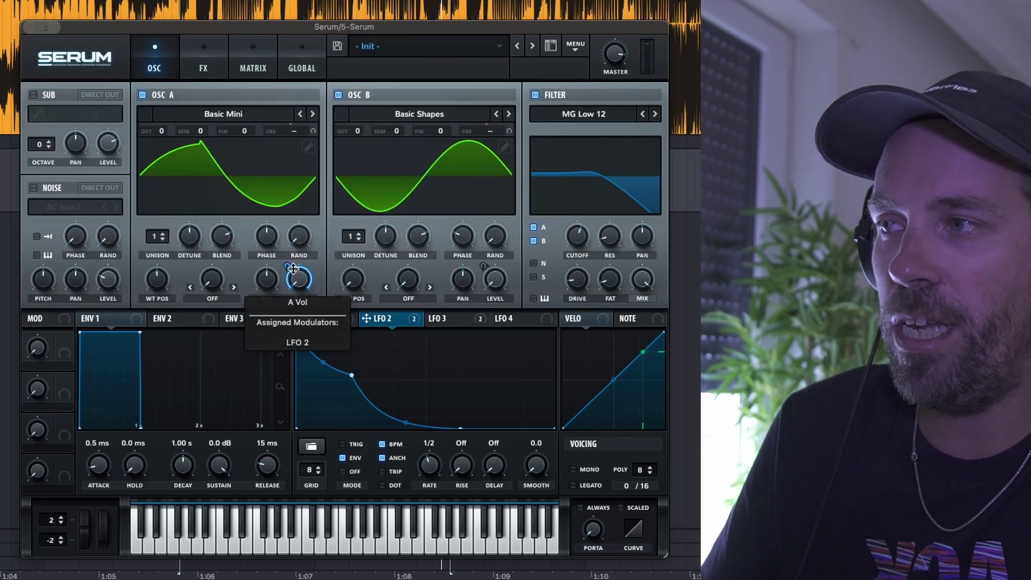
drag(161, 131, 160, 150)
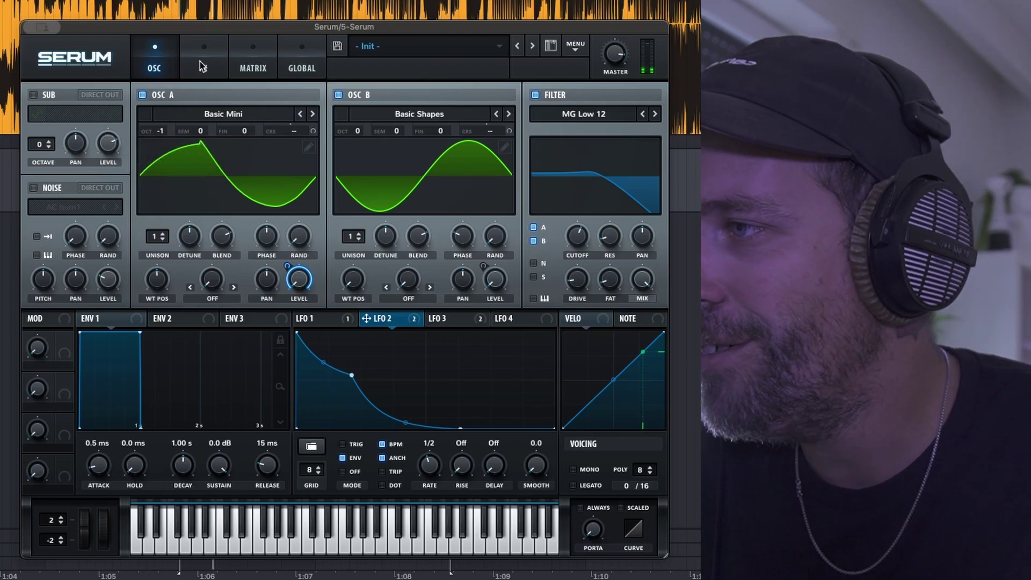
click(203, 65)
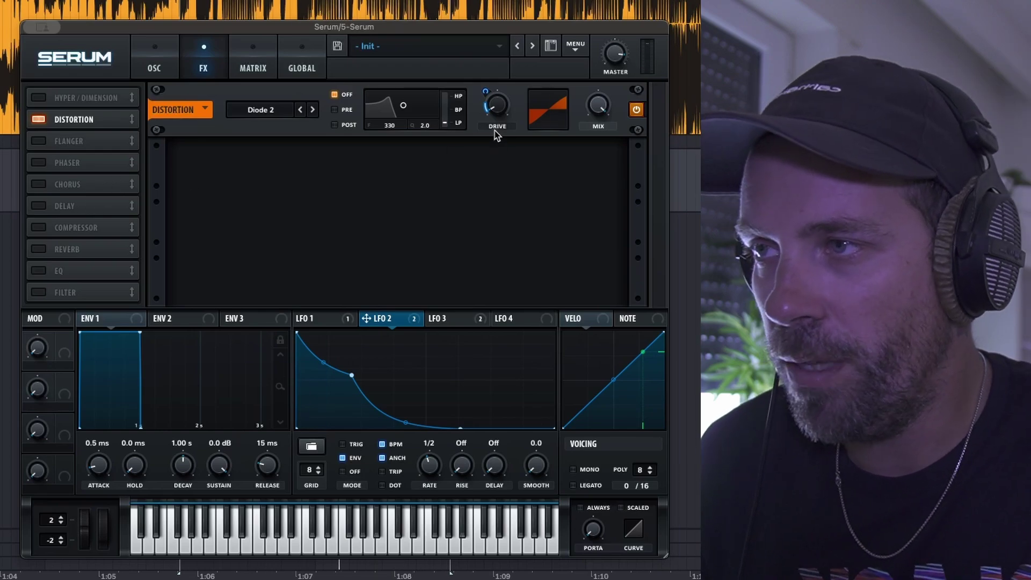
mouse_move(486, 92)
mouse_down()
mouse_move(490, 79)
mouse_move(490, 91)
mouse_up()
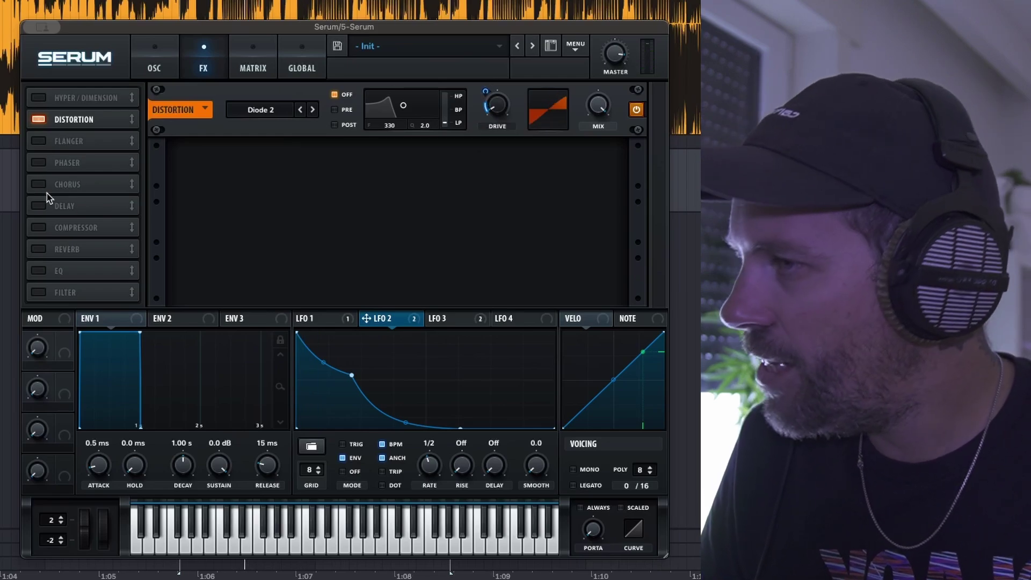
Step: Add a chorus with its filter in HPF mode and a reduced mix, placed directly after the distortion
click(39, 184)
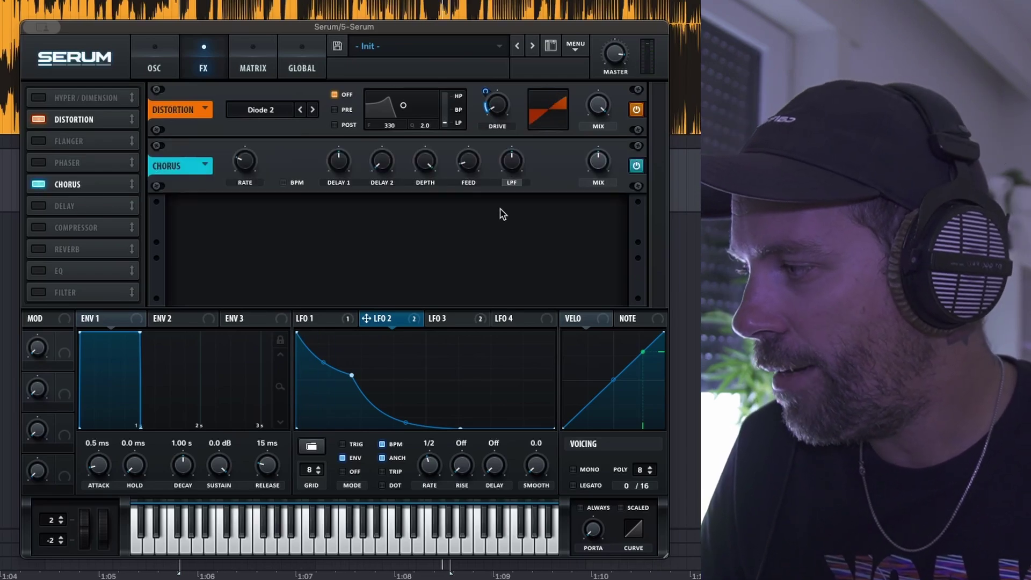
scroll(512, 161, up, 4)
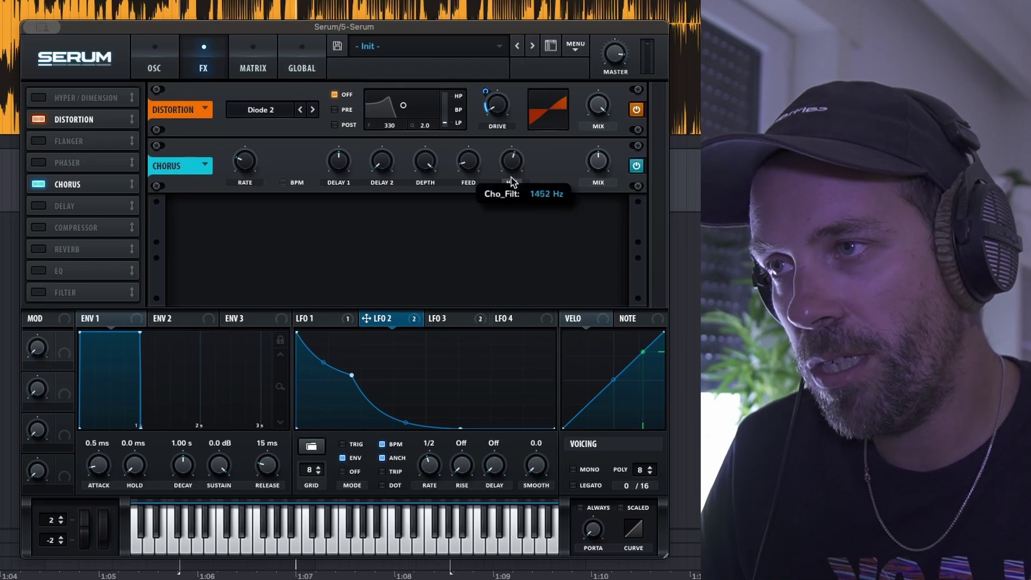
scroll(607, 164, down, 3)
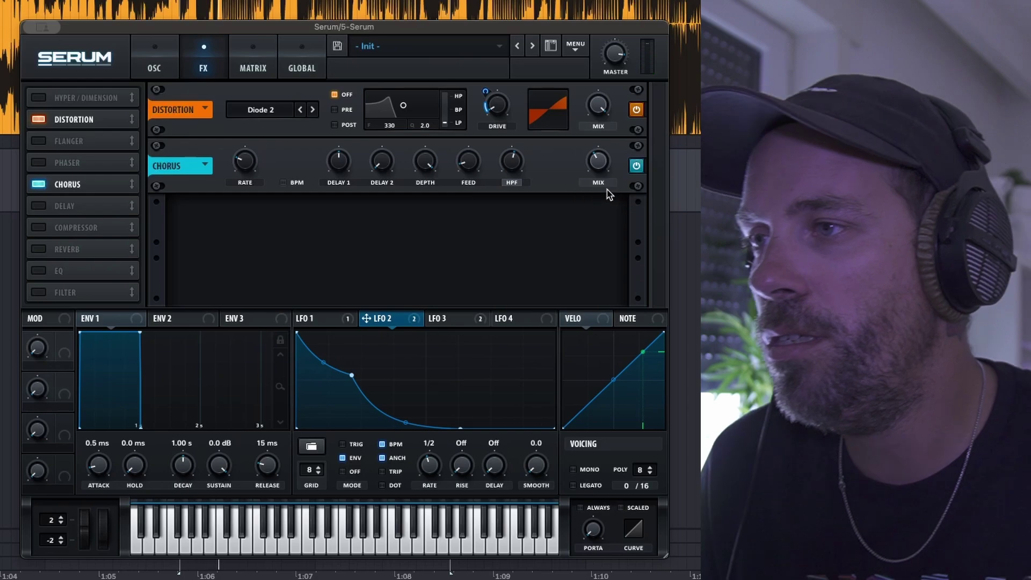
drag(518, 176, 518, 191)
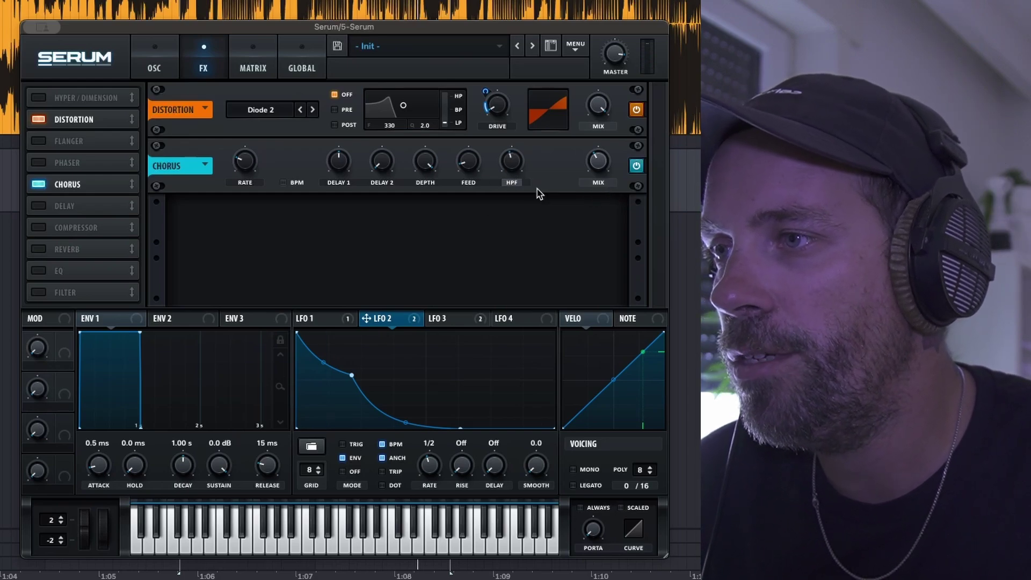
drag(594, 163, 595, 183)
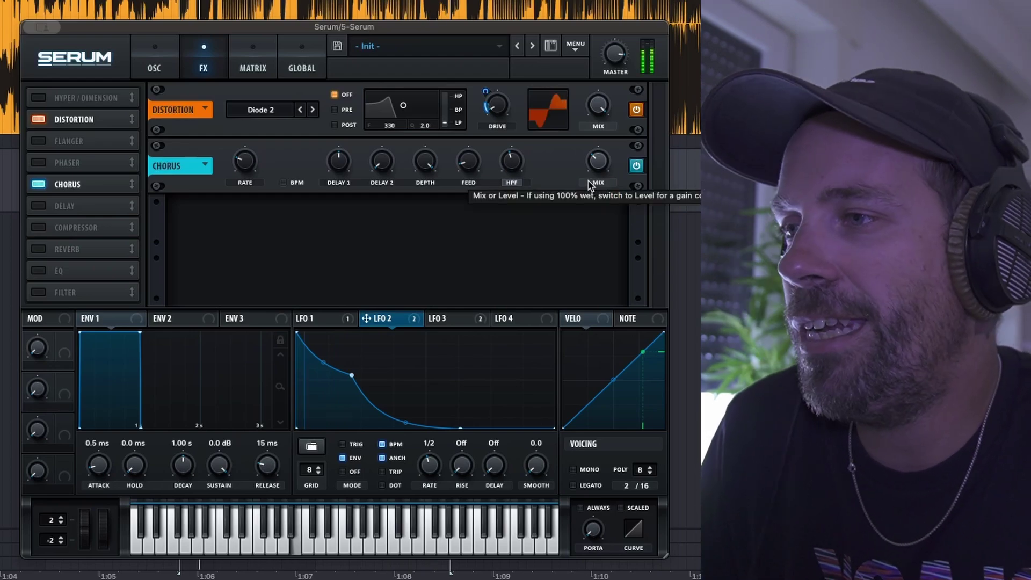
drag(84, 184, 86, 142)
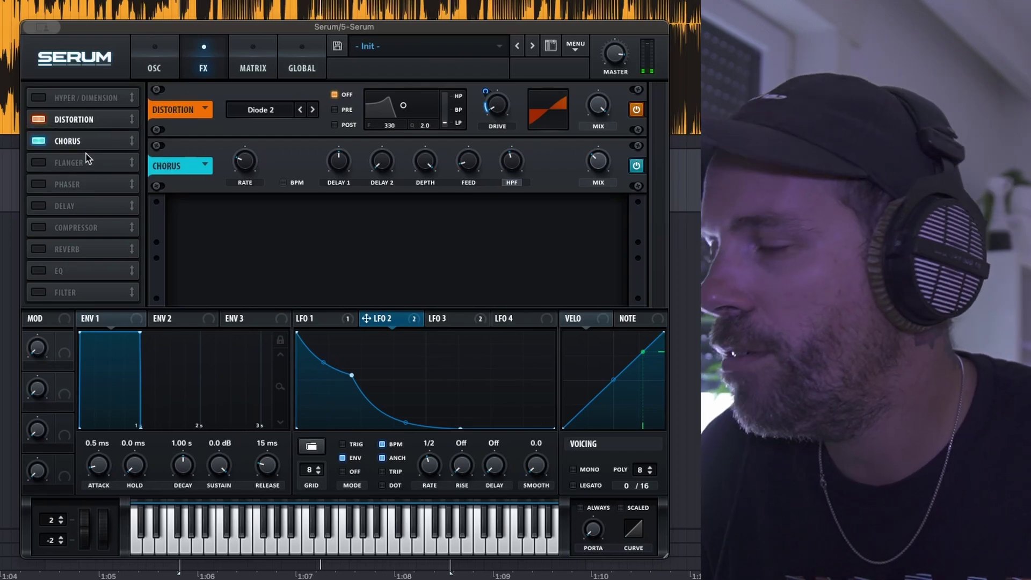
Step: Add a multiband compressor with the low band at about 195%, the mid band at about 185% and slightly raised gain
click(37, 231)
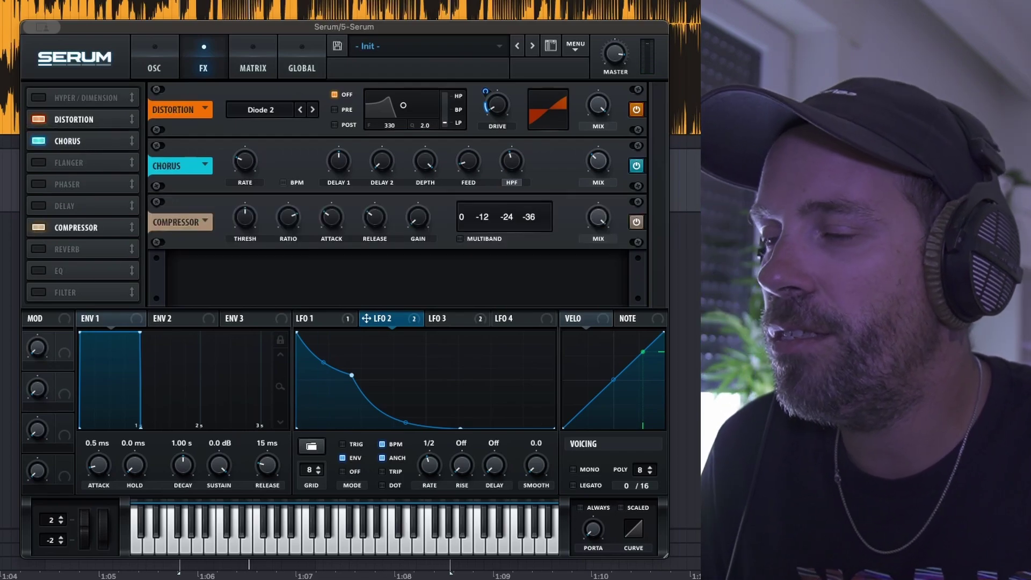
click(471, 240)
mouse_move(509, 217)
mouse_down()
mouse_move(538, 216)
mouse_move(516, 231)
mouse_up()
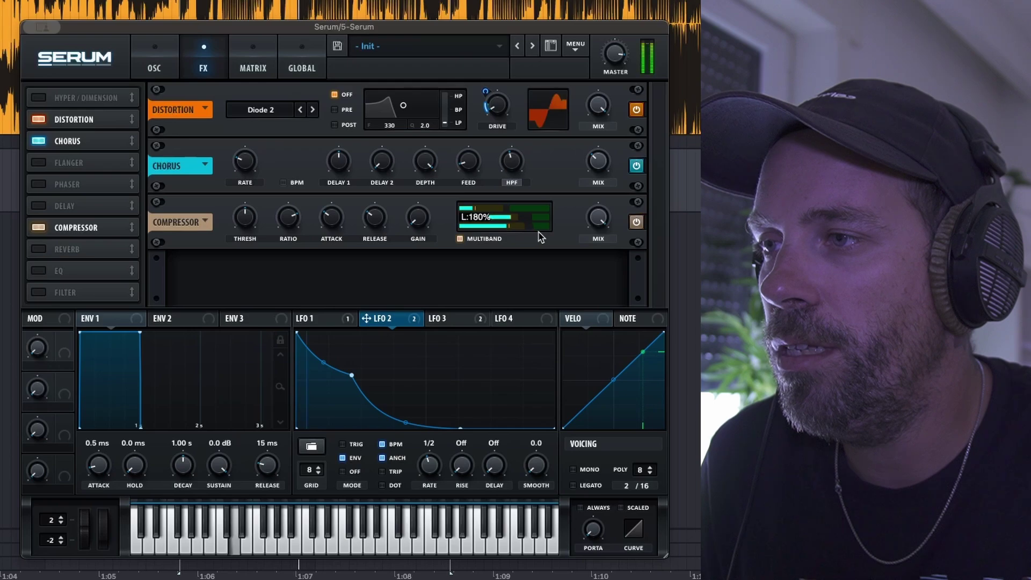
drag(523, 224, 528, 232)
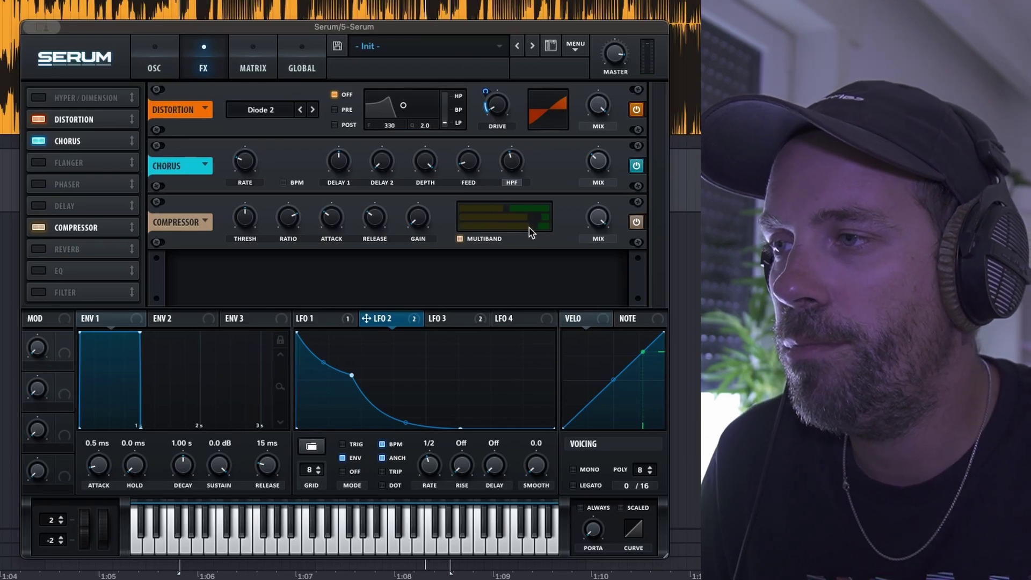
drag(538, 230, 534, 232)
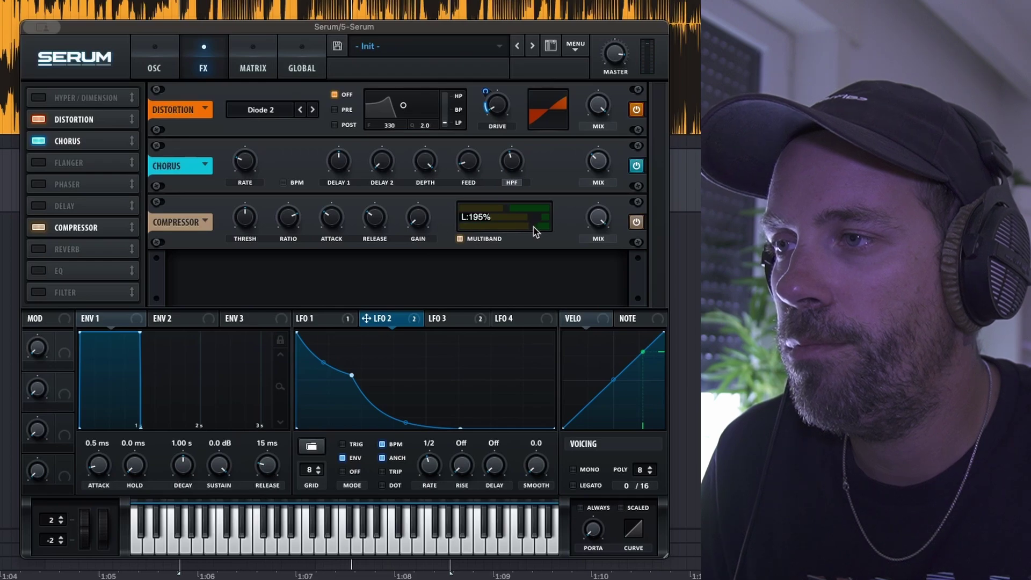
click(532, 222)
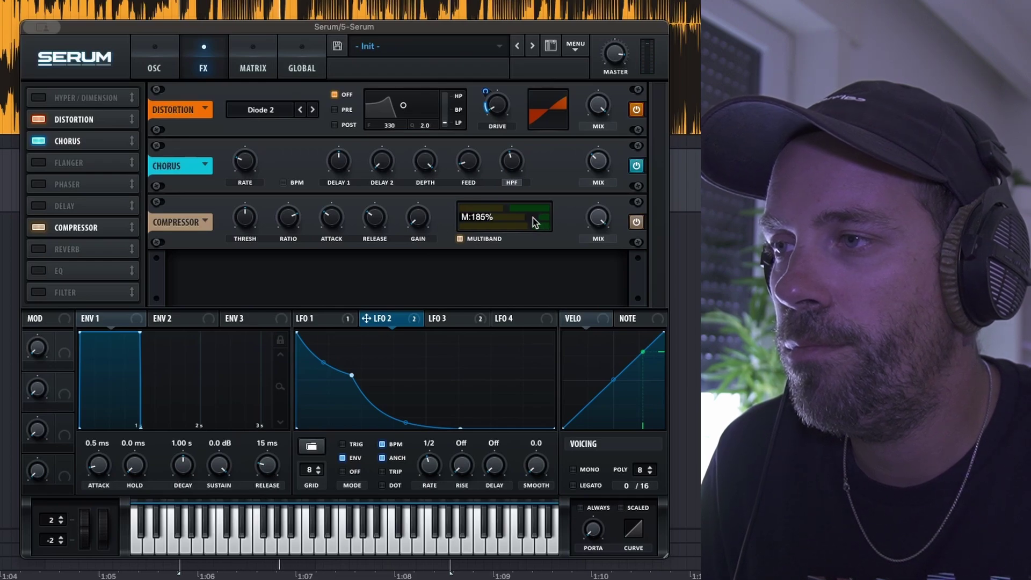
drag(418, 224, 419, 203)
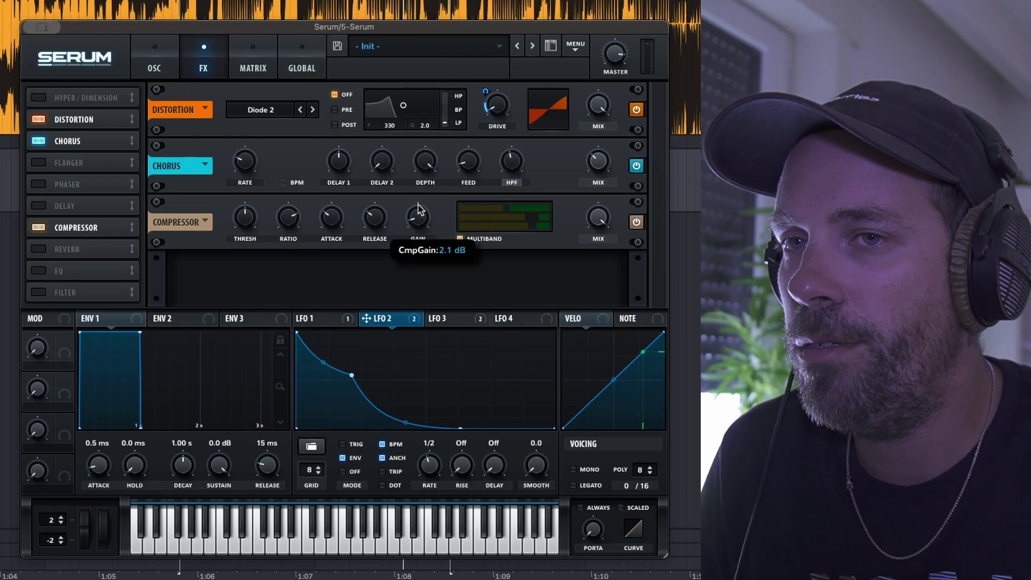
drag(420, 208, 422, 215)
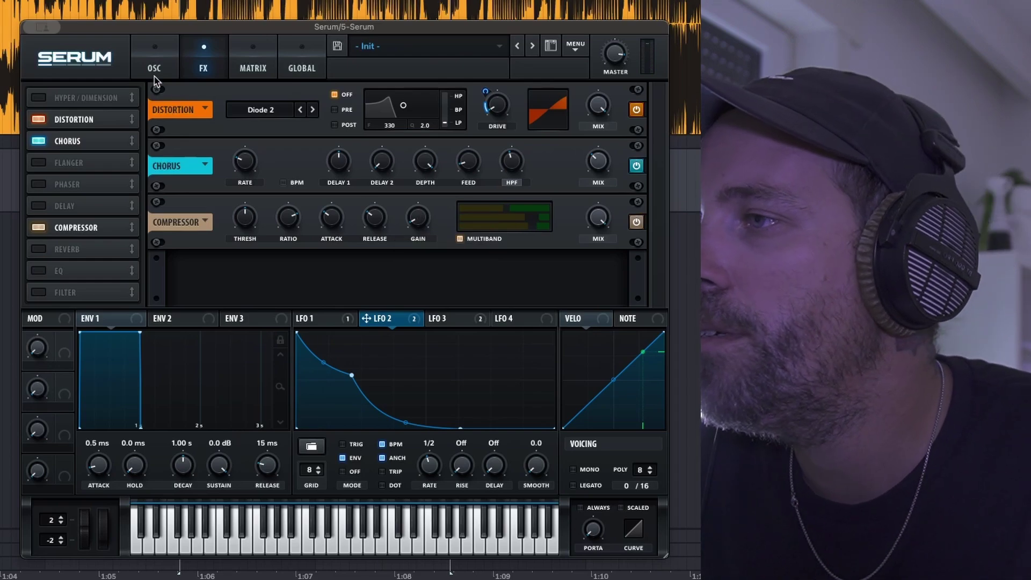
Step: Reshape LFO 2 so its level falls faster at the start and tapers through a longer tail
click(156, 74)
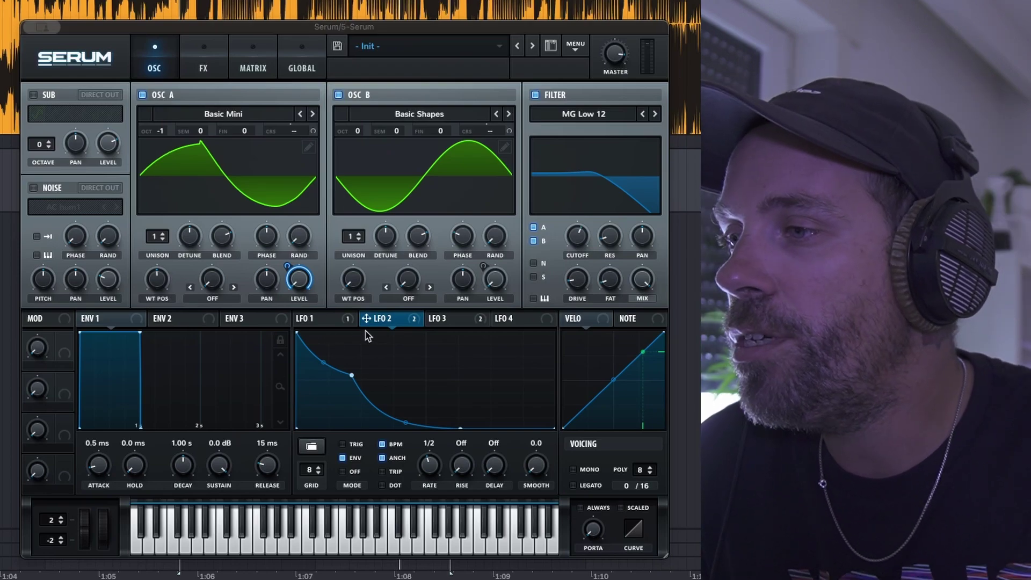
drag(348, 376, 319, 372)
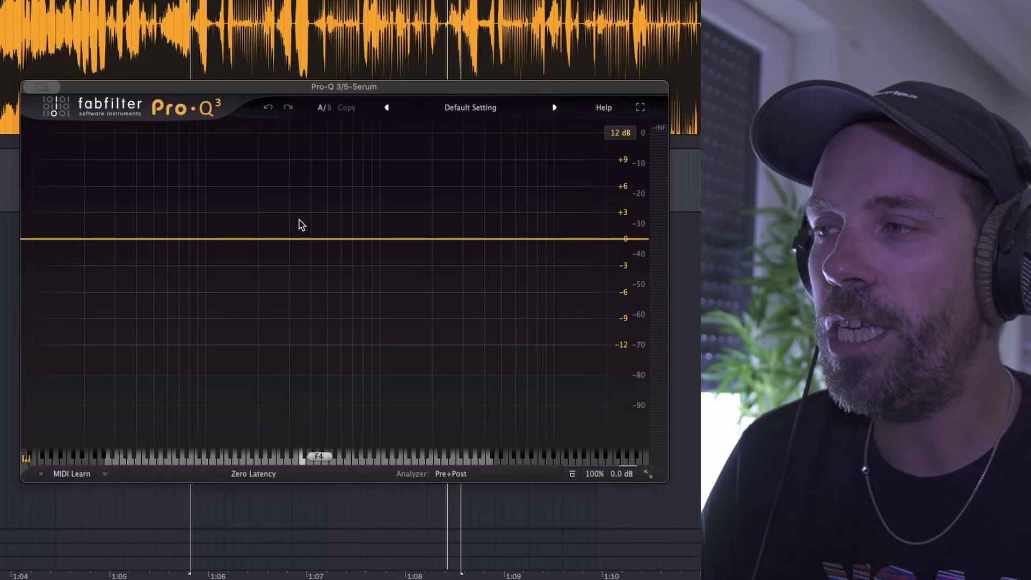
Step: In Pro-Q 3, start playback and add a 30 dB/oct low cut at about 46 Hz
key(space)
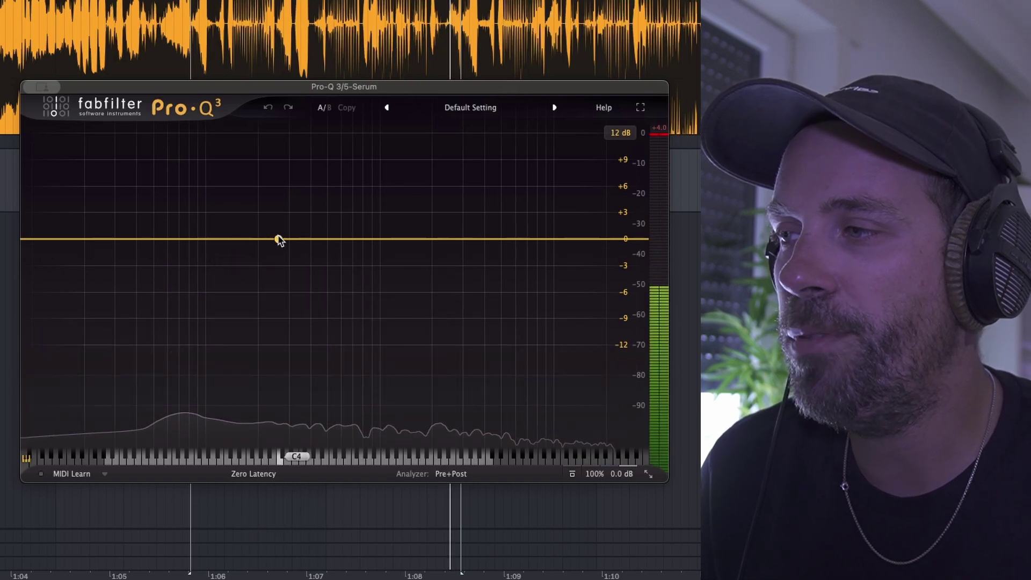
click(34, 239)
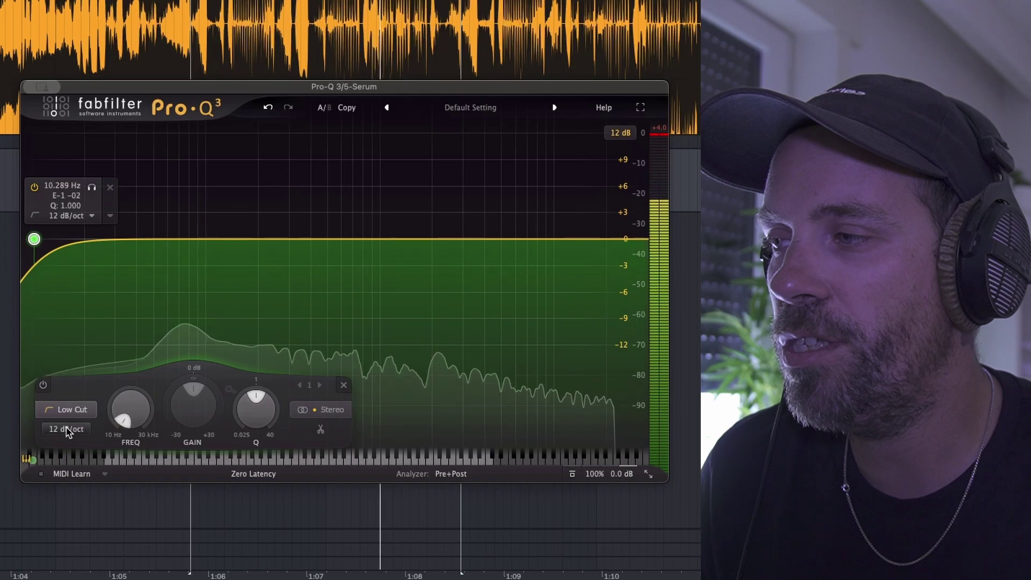
scroll(67, 430, up, 2)
scroll(66, 428, up, 1)
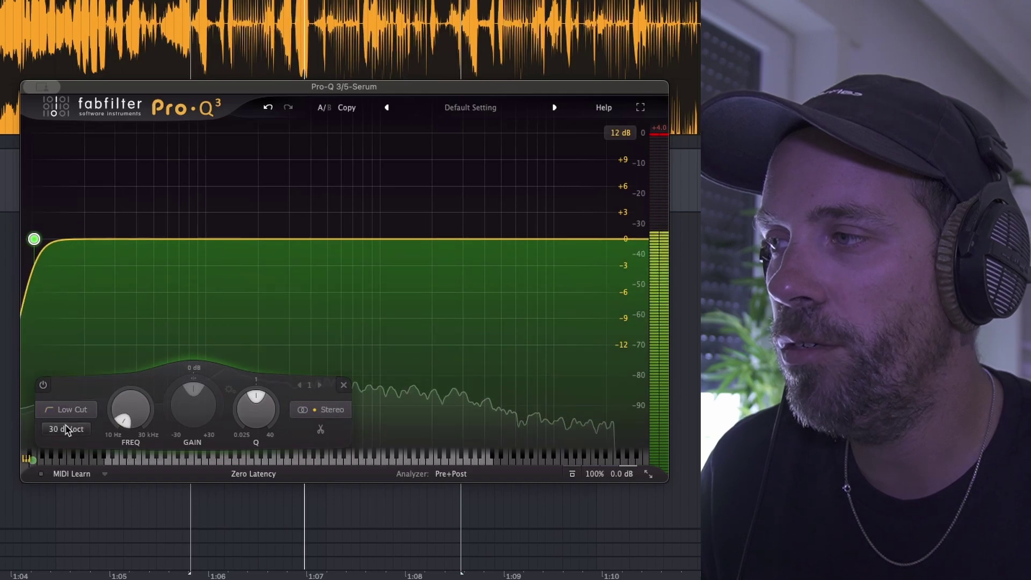
drag(35, 237, 152, 240)
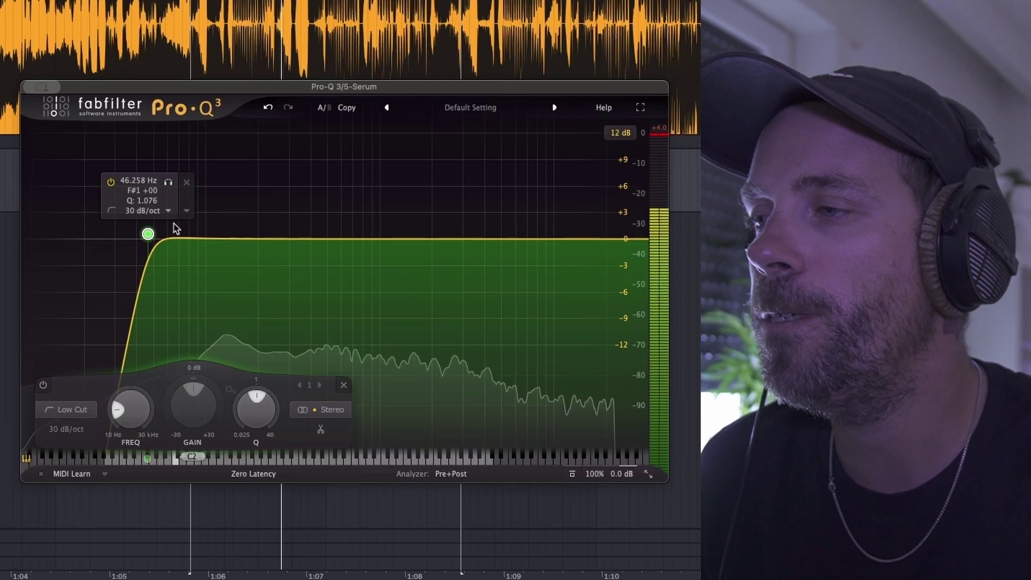
Step: Add a bell boost at about 572 Hz with about +5.5 dB gain and a Q of about 1.1
click(351, 239)
drag(351, 239, 348, 207)
drag(399, 423, 399, 420)
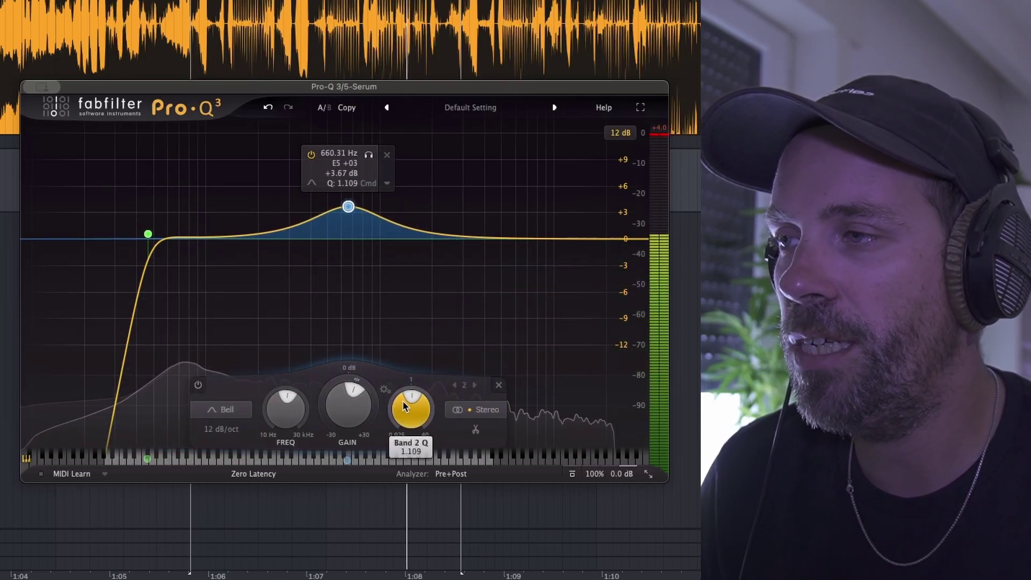
drag(348, 207, 337, 191)
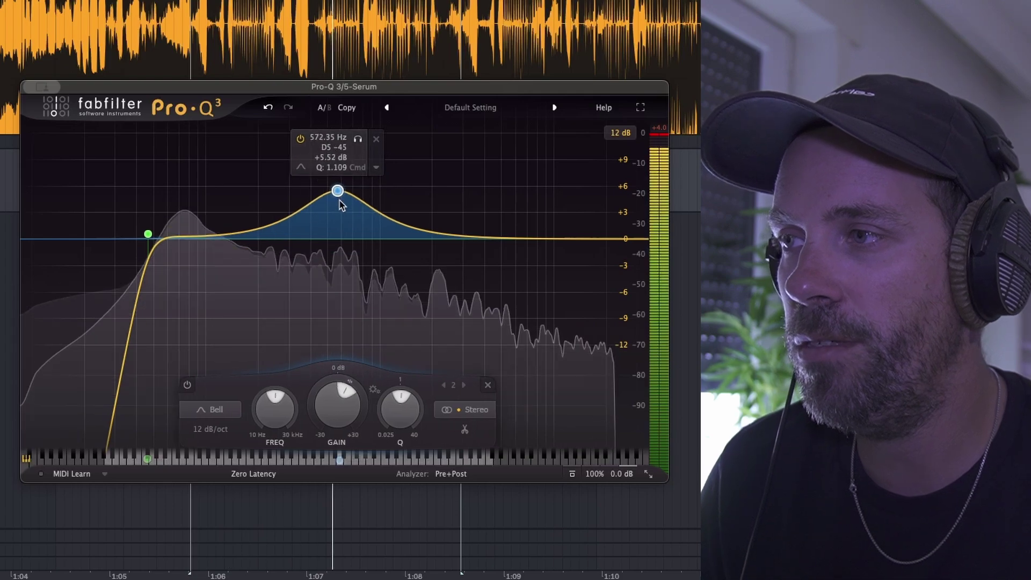
Step: Make the bell band dynamic with a threshold near -36 dB and gain of about +1.3 dB, and add a slight boost near C3
click(377, 167)
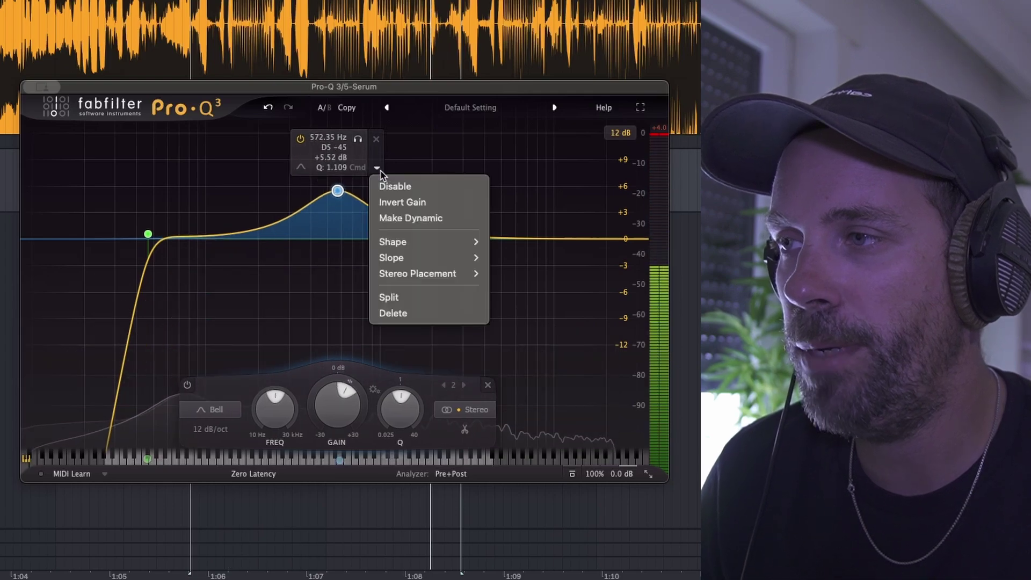
click(411, 218)
click(342, 369)
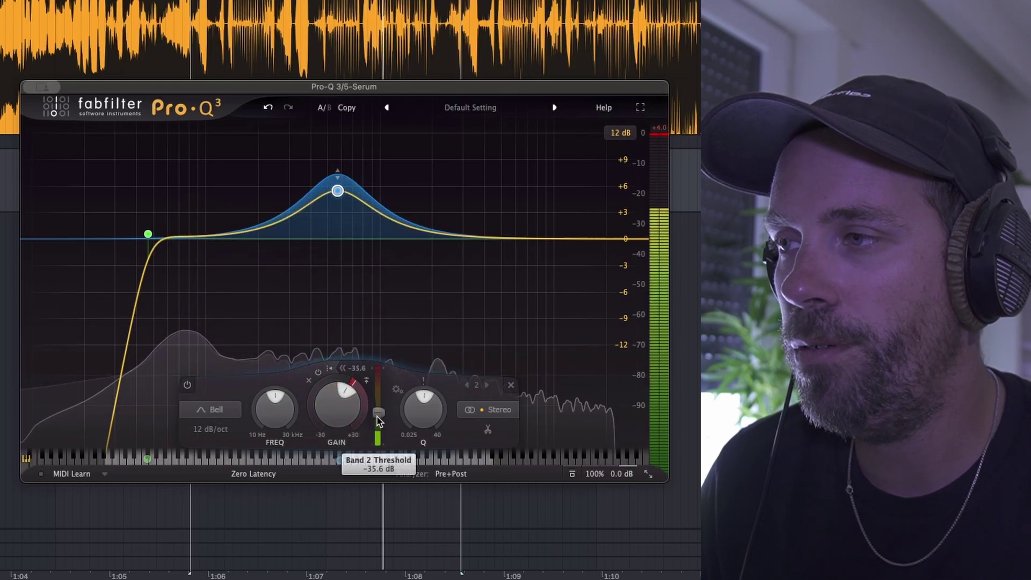
drag(337, 185, 339, 227)
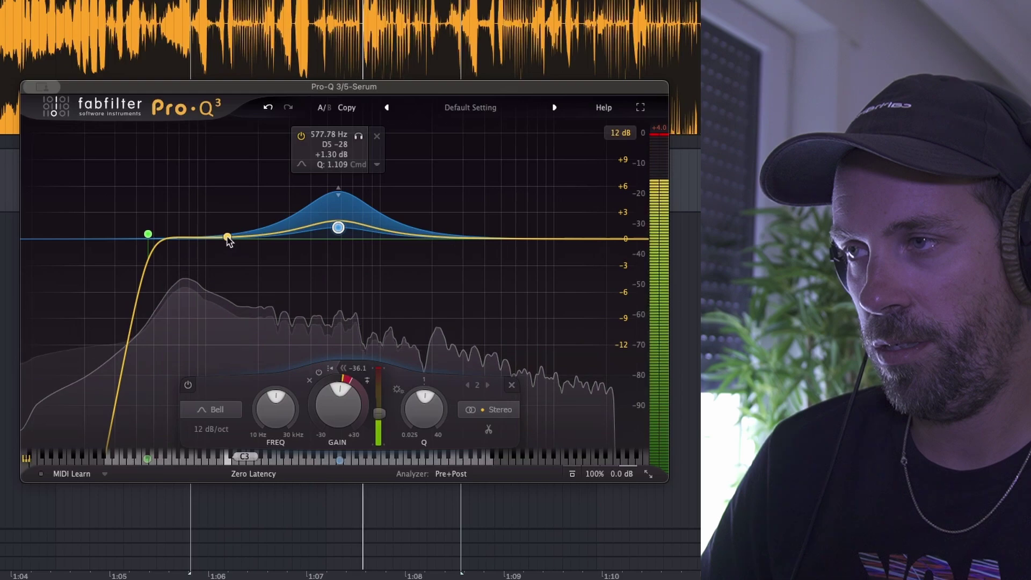
drag(227, 238, 232, 228)
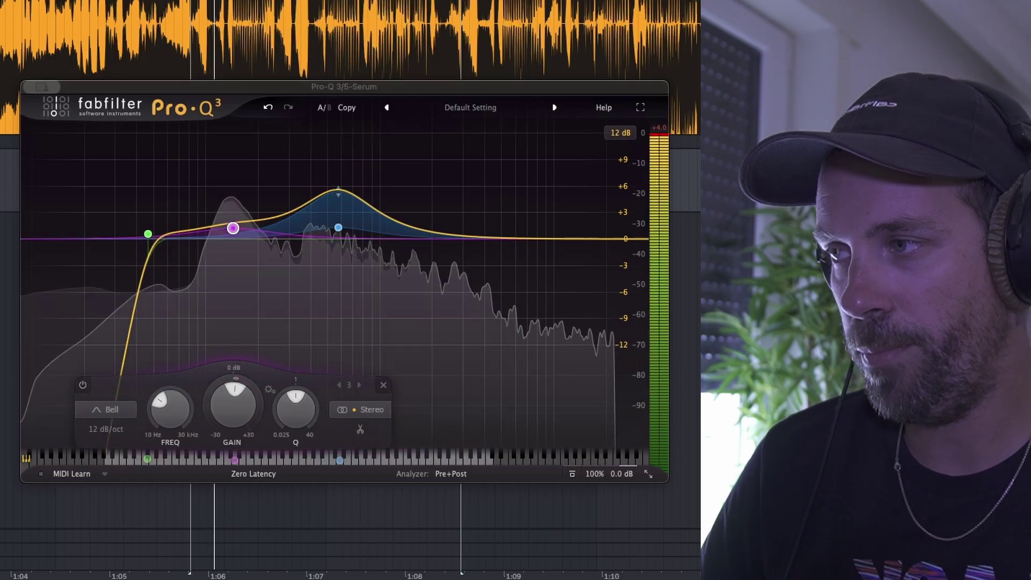
Step: In Serum, reposition the plugin window and lengthen Envelope 1's release to 97 ms
drag(0, 61, 345, 64)
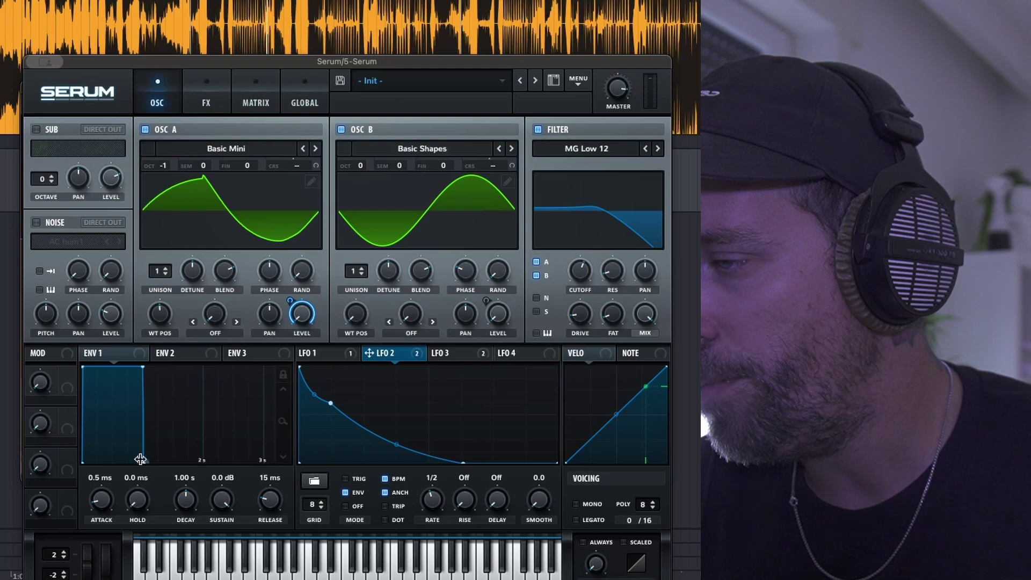
drag(145, 461, 149, 461)
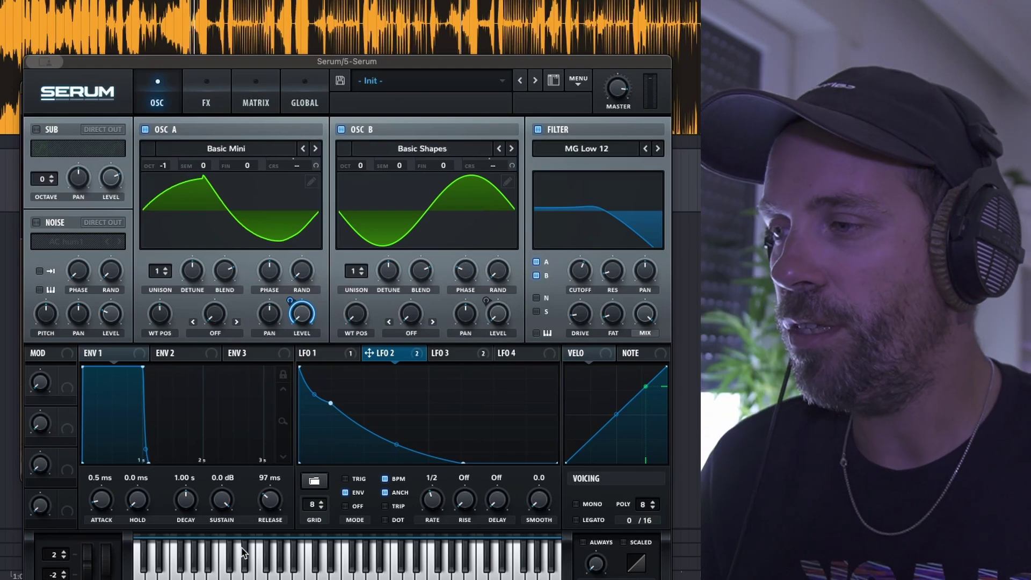